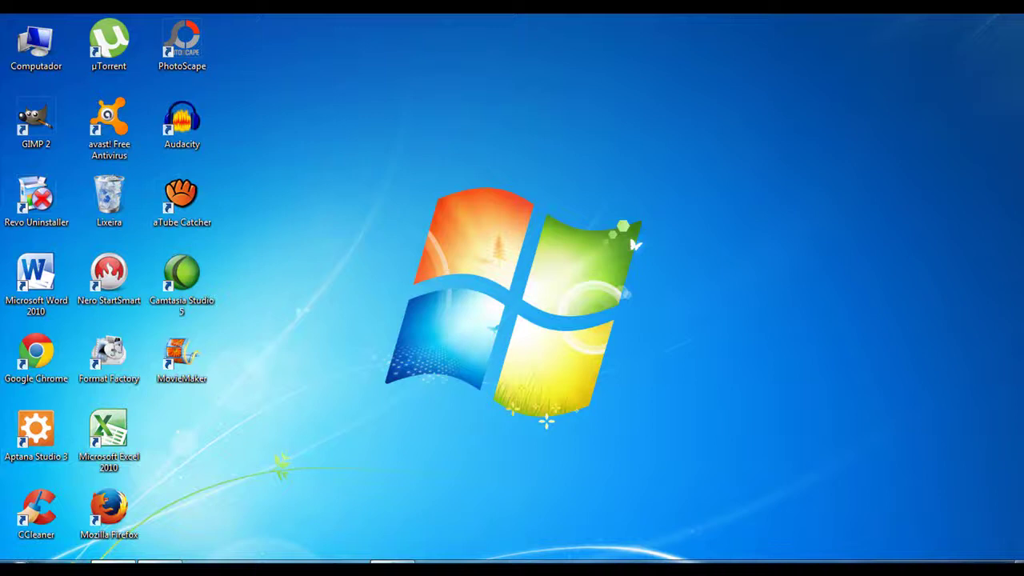
Switch to Google Chrome, search Google for "ma confi", and open the Ma-Config website from the results
{"action": "left_click", "coordinate": [113, 563]}
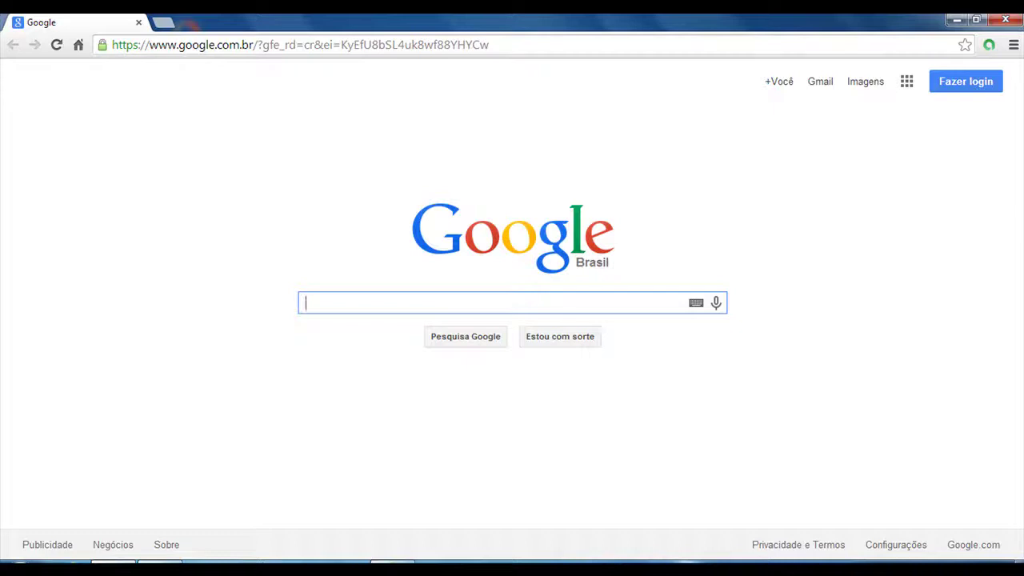
{"action": "type", "text": "ma confi"}
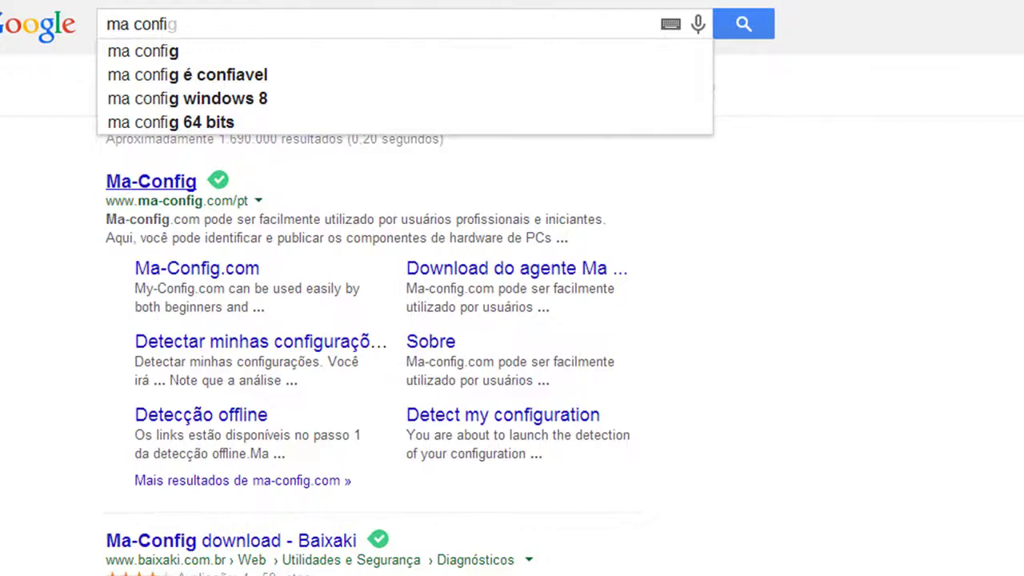
{"action": "left_click", "coordinate": [150, 181]}
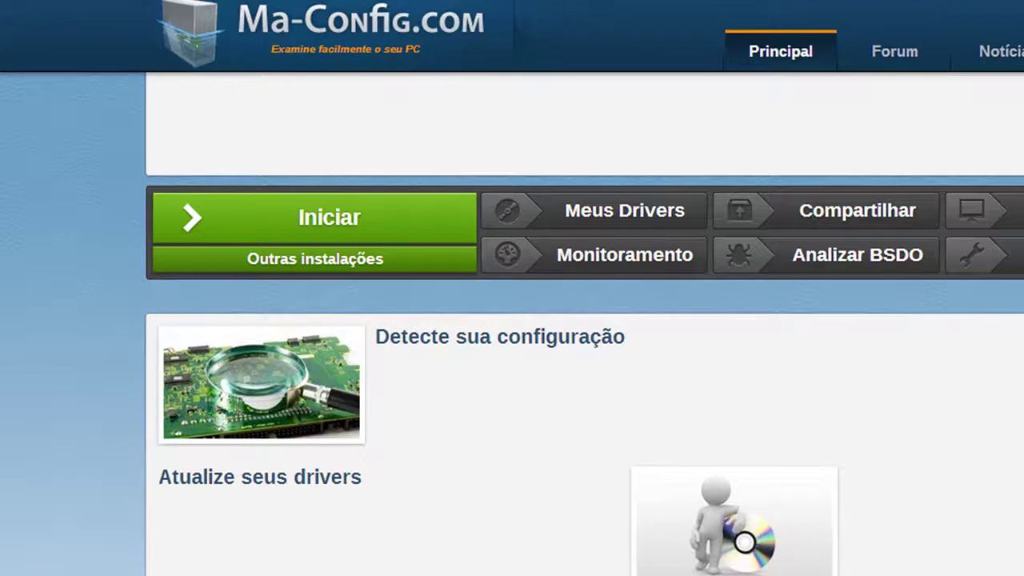
Start the configuration detection on Ma-Config.com and go to the agent's installation download options
{"action": "scroll", "coordinate": [511, 320], "scroll_direction": "down", "scroll_amount": 10}
{"action": "scroll", "coordinate": [512, 320], "scroll_direction": "up", "scroll_amount": 10}
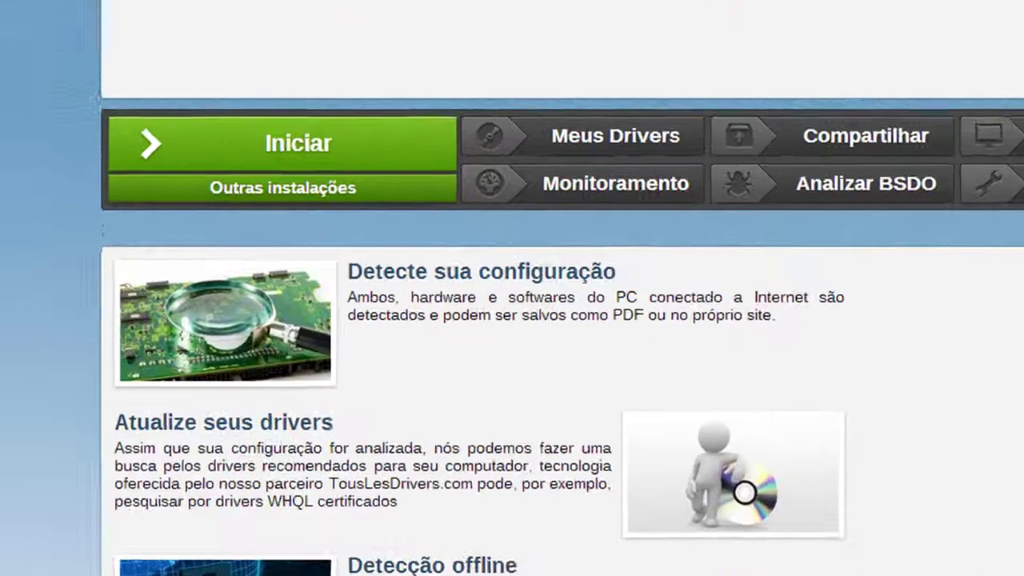
{"action": "scroll", "coordinate": [512, 320], "scroll_direction": "down", "scroll_amount": 5}
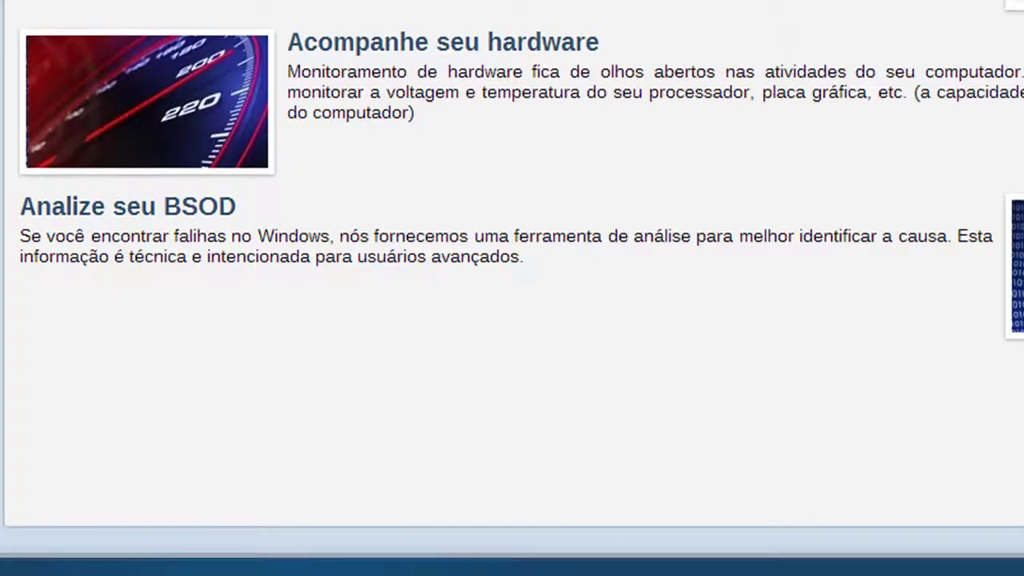
{"action": "scroll", "coordinate": [512, 320], "scroll_direction": "up", "scroll_amount": 10}
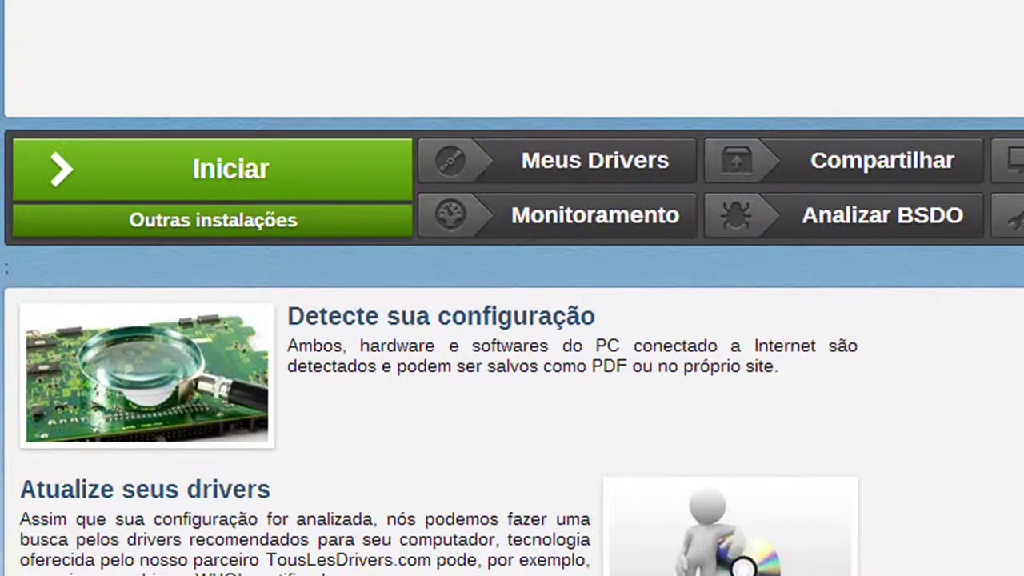
{"action": "scroll", "coordinate": [512, 320], "scroll_direction": "up", "scroll_amount": 1}
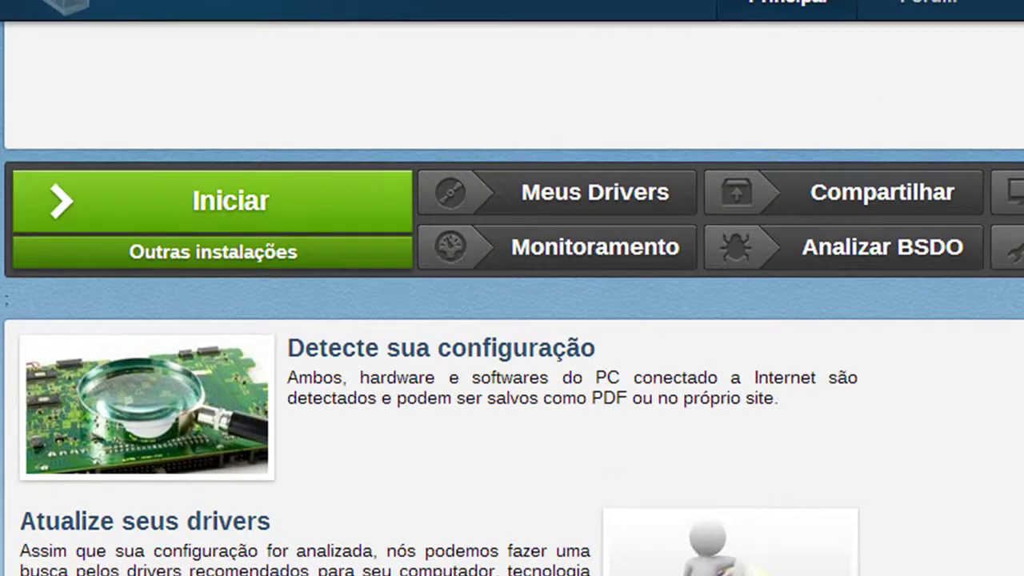
{"action": "left_click", "coordinate": [230, 201]}
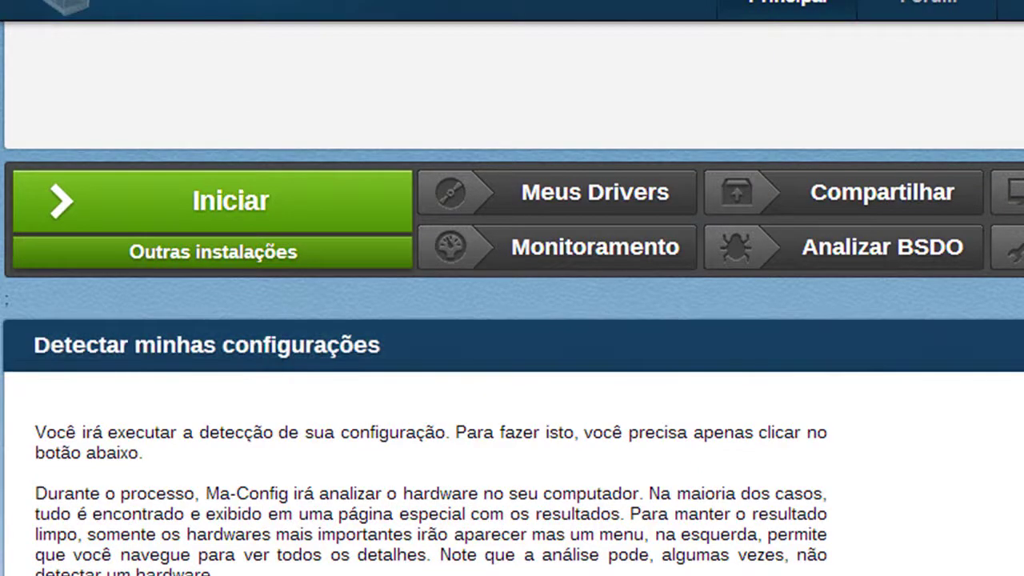
{"action": "scroll", "coordinate": [512, 288], "scroll_direction": "down", "scroll_amount": 3}
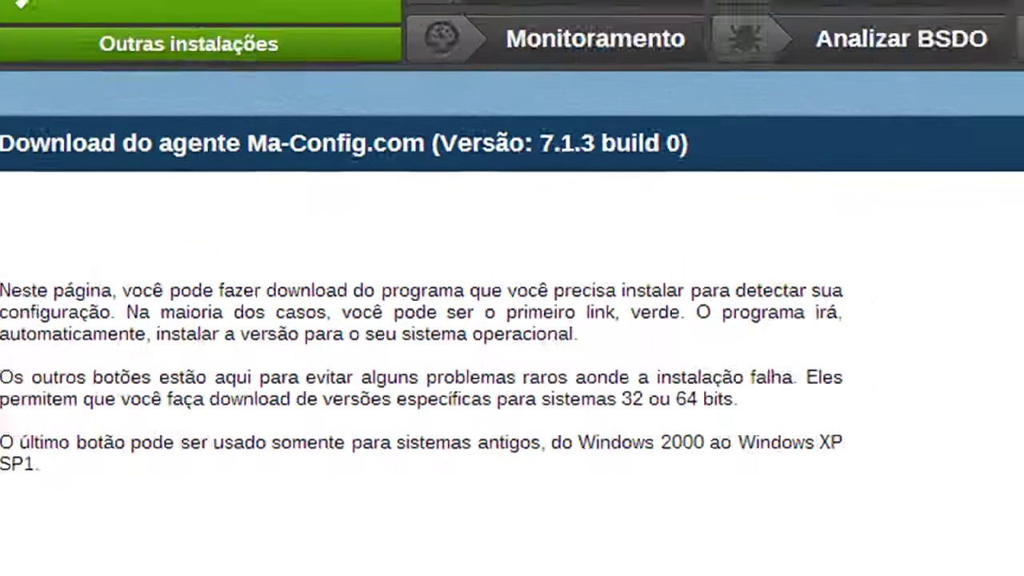
{"action": "scroll", "coordinate": [512, 320], "scroll_direction": "down", "scroll_amount": 3}
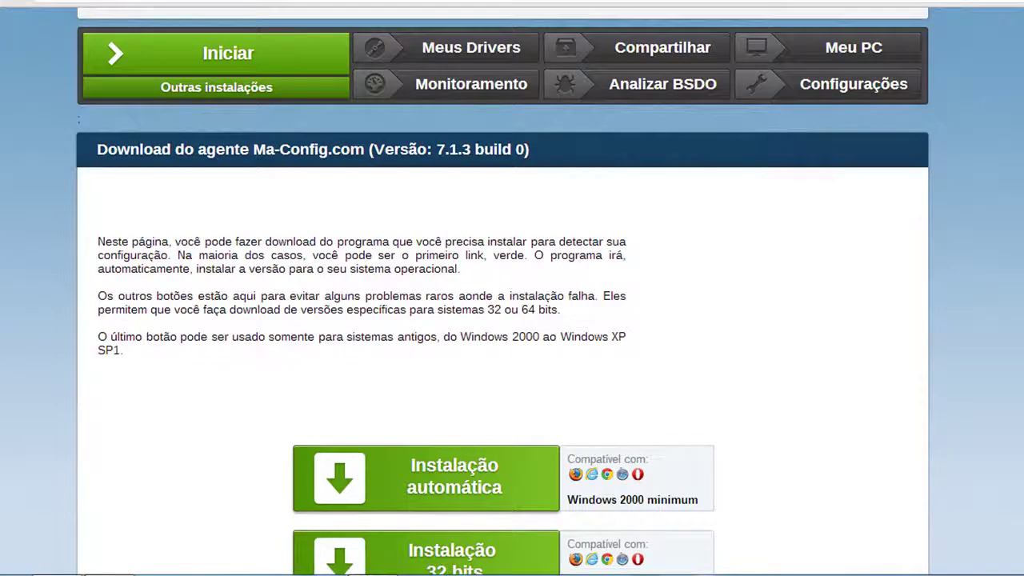
{"action": "scroll", "coordinate": [511, 288], "scroll_direction": "down", "scroll_amount": 6}
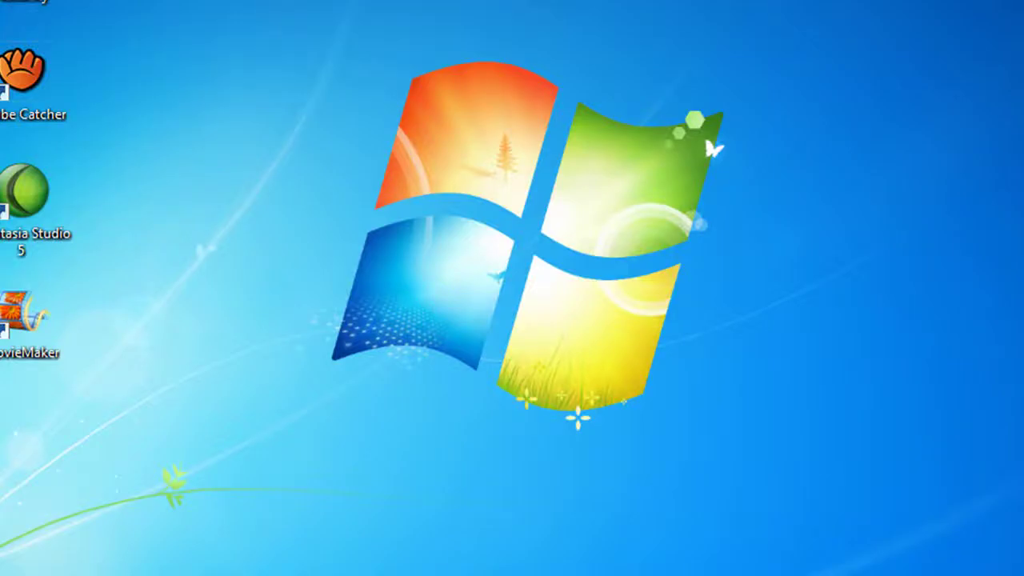
Open the Windows properties of Computador to check the system type
{"action": "key", "text": "super"}
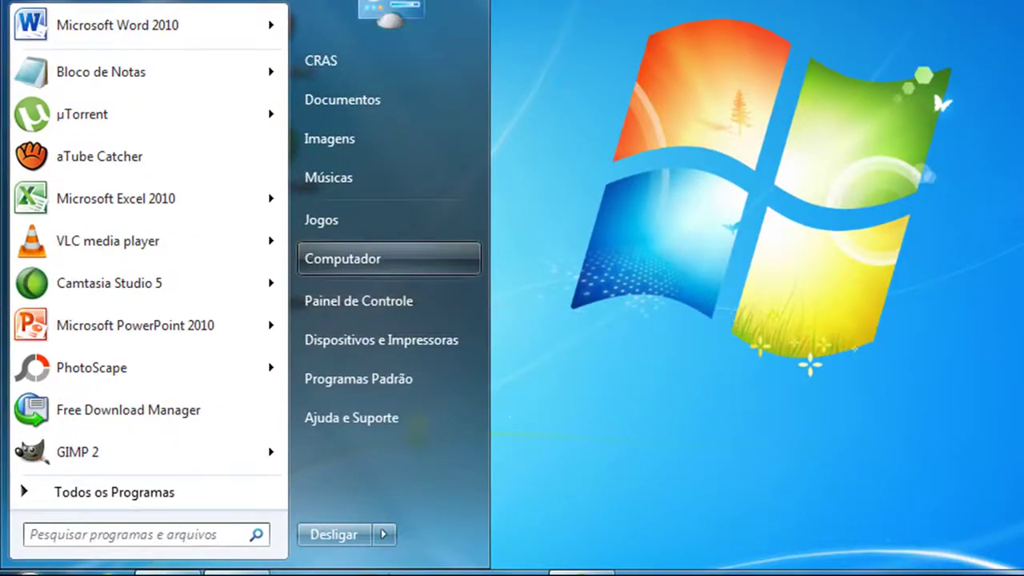
{"action": "right_click", "coordinate": [325, 269]}
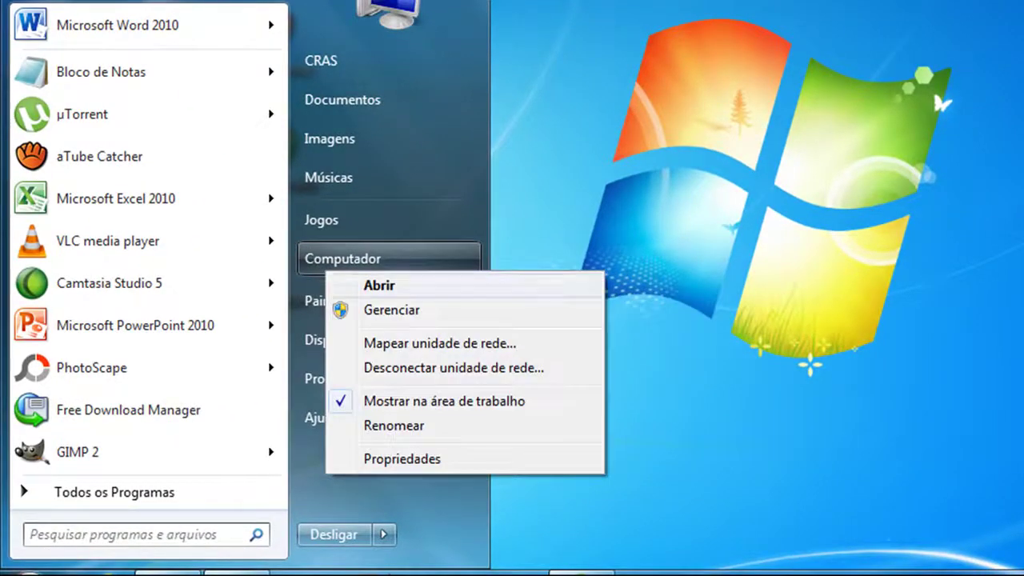
{"action": "left_click", "coordinate": [402, 459]}
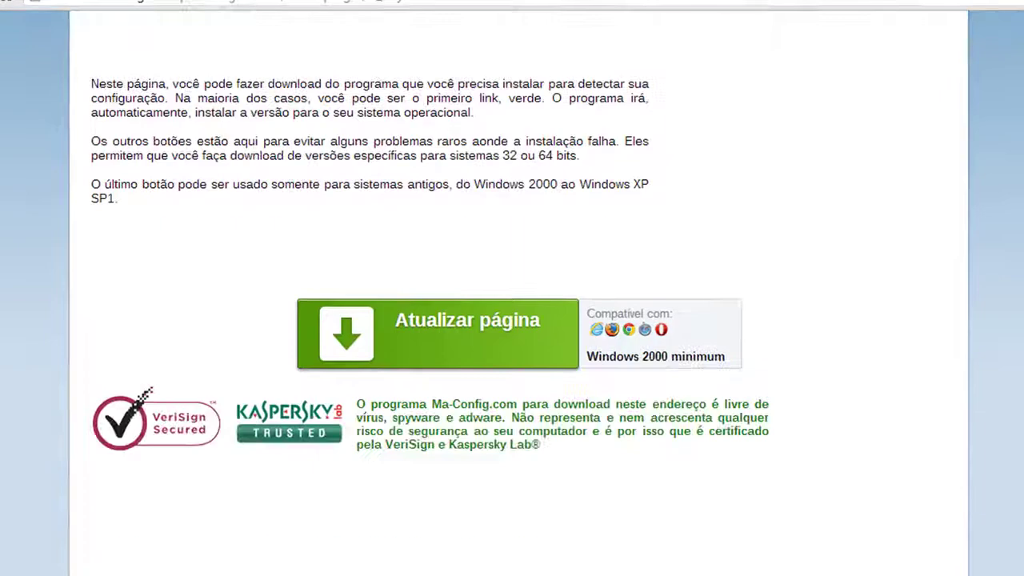
Save the installer MaConfig_7_1_3_0 to the Área de Trabalho folder
{"action": "scroll", "coordinate": [511, 296], "scroll_direction": "down", "scroll_amount": 1}
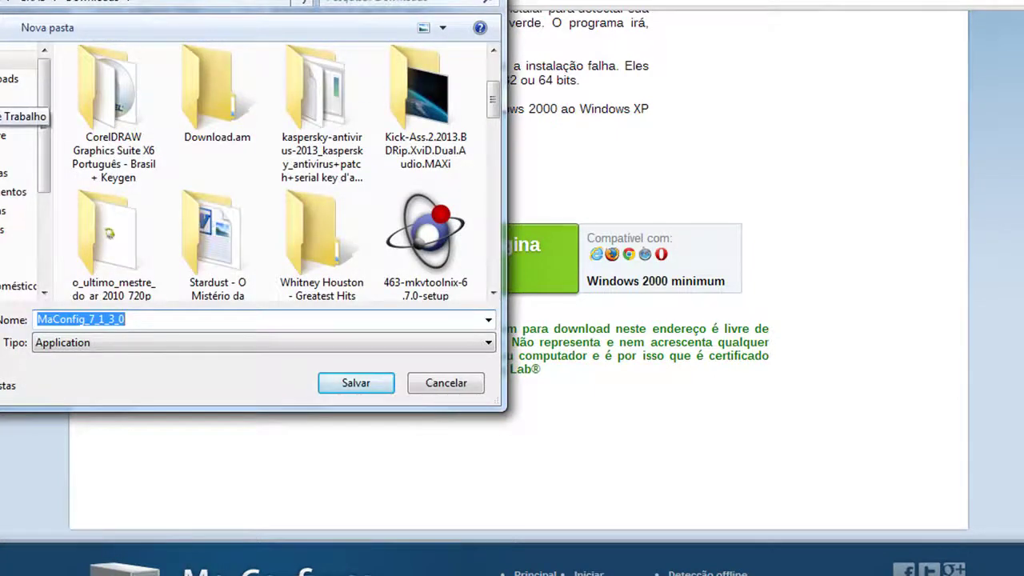
{"action": "left_click", "coordinate": [12, 117]}
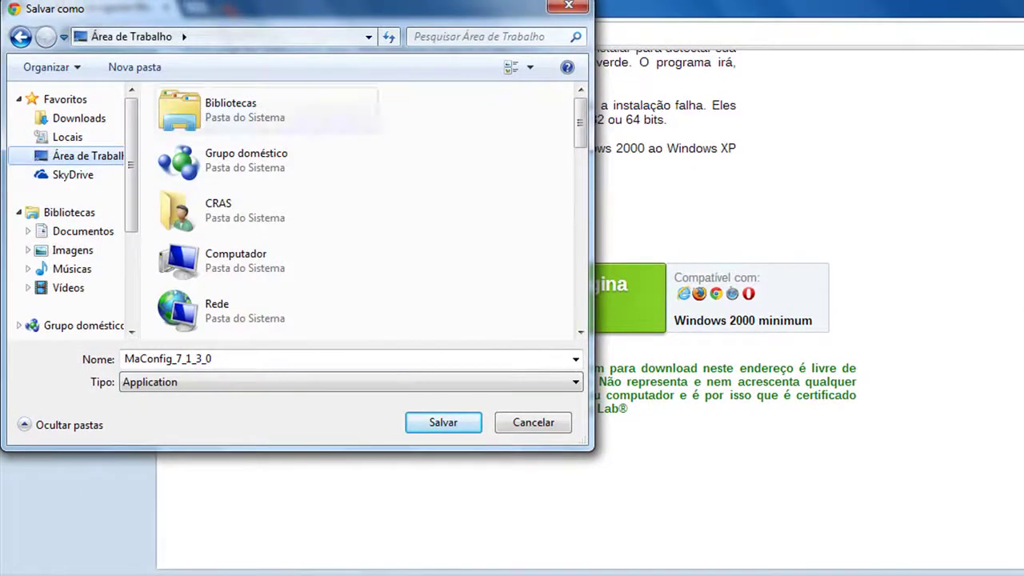
{"action": "left_click_drag", "start_coordinate": [280, 8], "coordinate": [570, 114]}
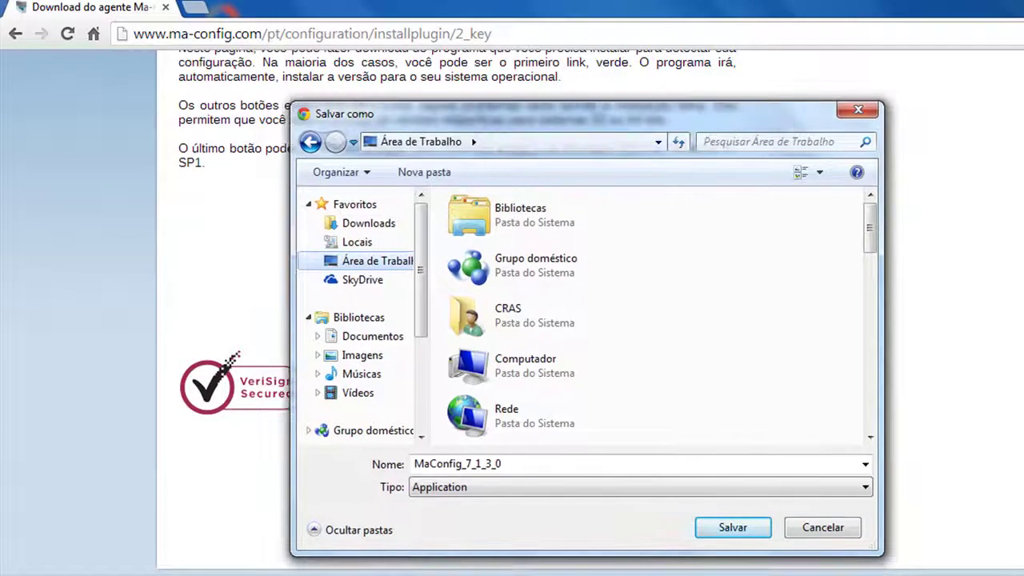
{"action": "left_click", "coordinate": [733, 527]}
{"action": "key", "text": "Return"}
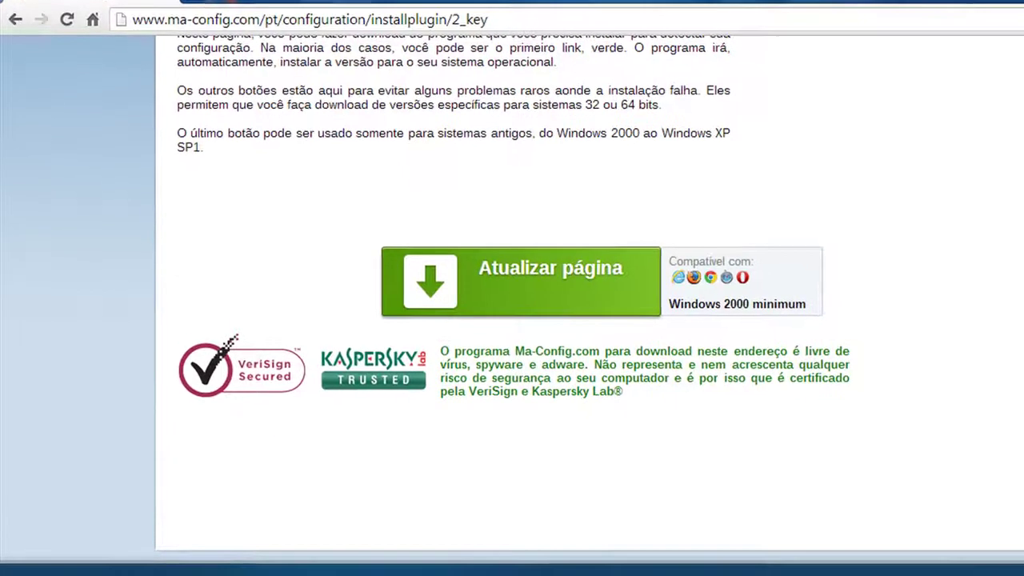
Open the browser's downloads list and try to pause the MaConfig_7_1_3_0.exe download
{"action": "left_click", "coordinate": [1015, 544]}
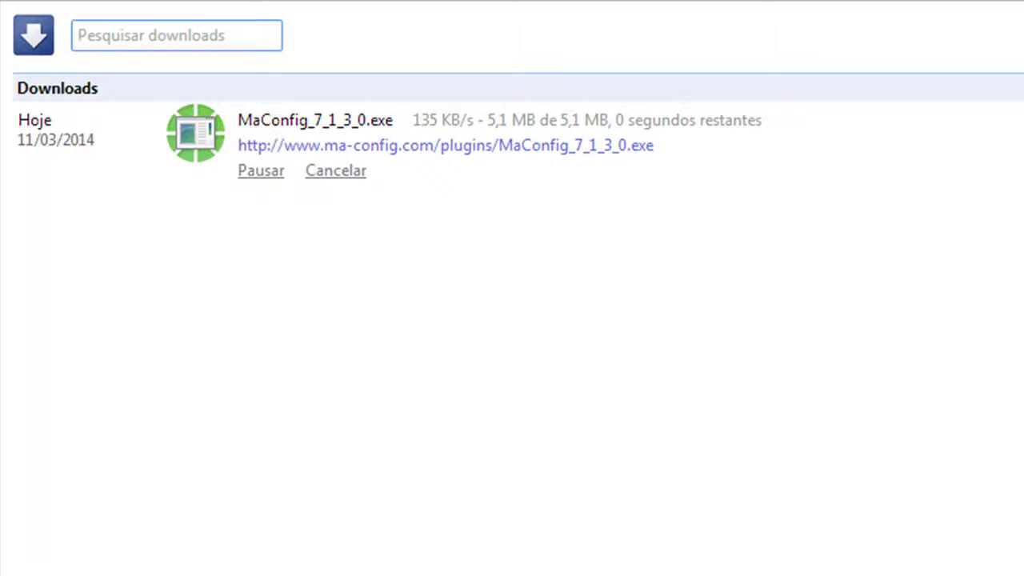
{"action": "left_click", "coordinate": [261, 170]}
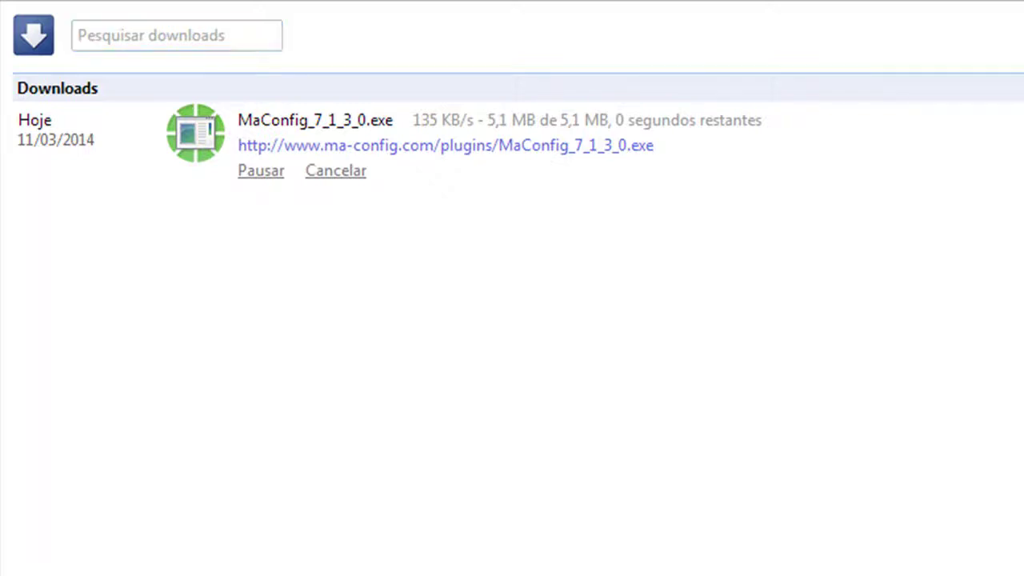
{"action": "left_click", "coordinate": [268, 170]}
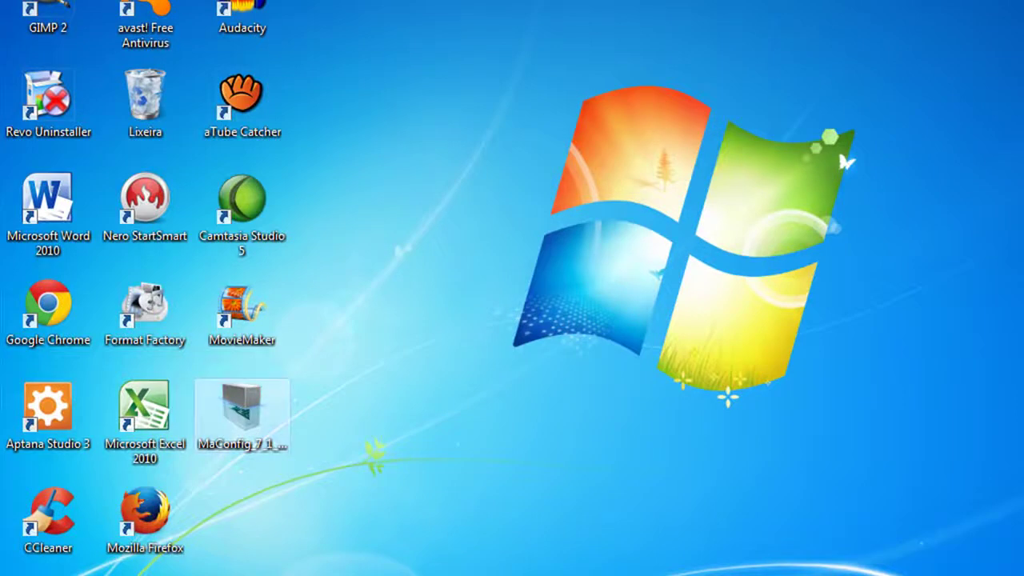
Run the MaConfig installer from the desktop in Portuguese with silent mode on, and agree to continue with the required restart
{"action": "left_click", "coordinate": [241, 414]}
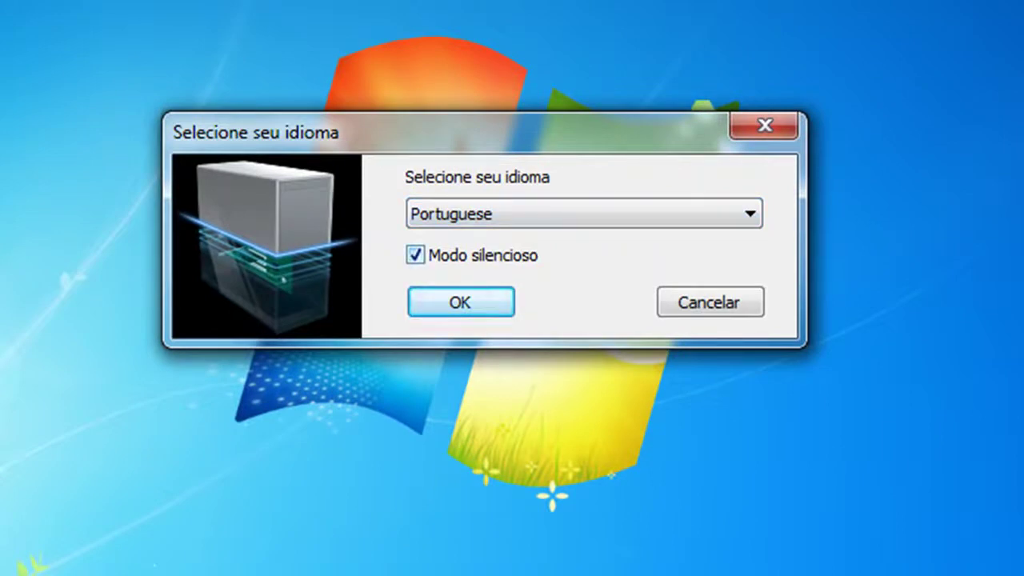
{"action": "left_click", "coordinate": [415, 255]}
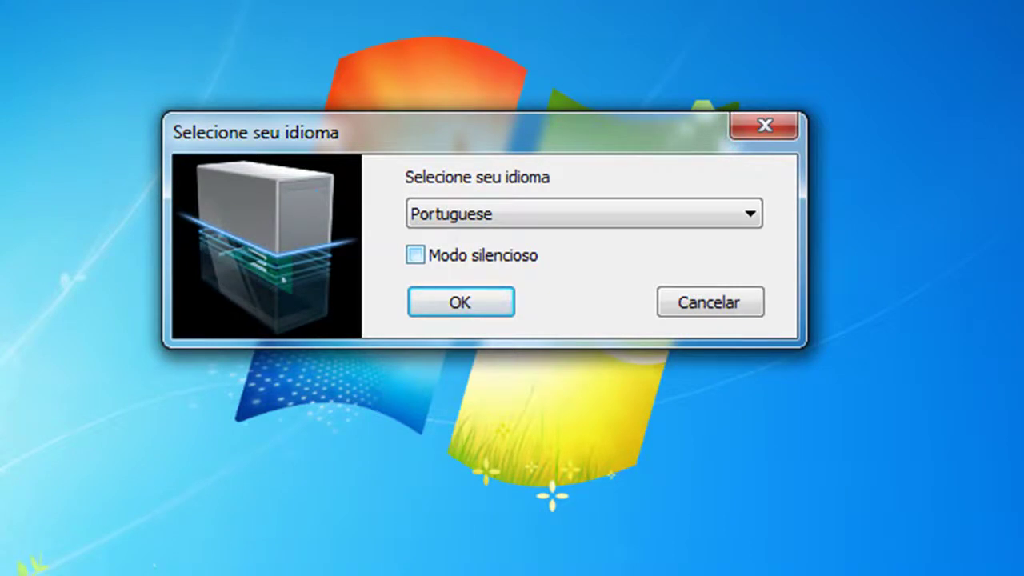
{"action": "left_click", "coordinate": [414, 254]}
{"action": "left_click", "coordinate": [461, 302]}
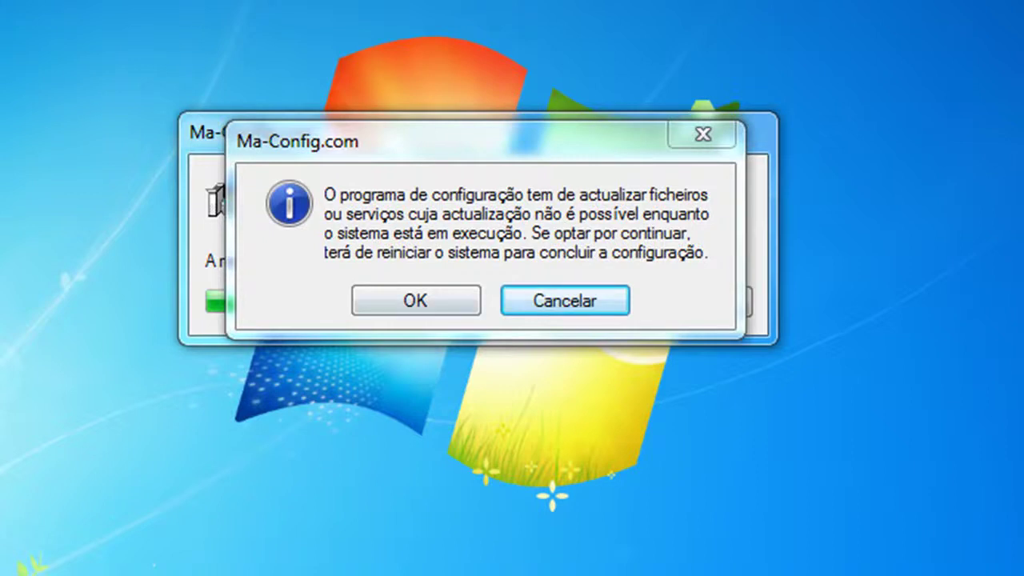
{"action": "left_click", "coordinate": [416, 301]}
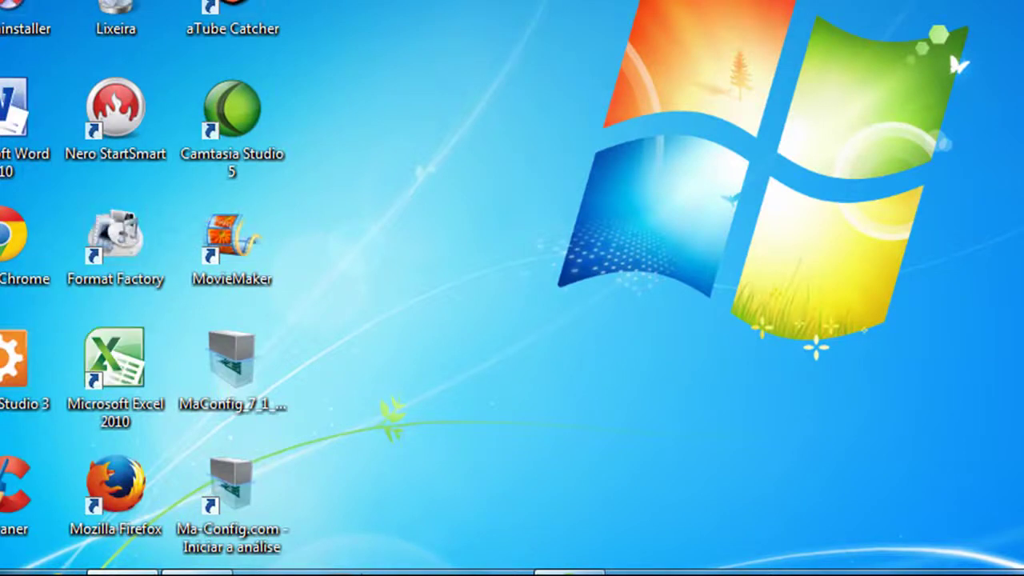
Launch the Ma-Config.com analysis from its desktop shortcut and review the detected hardware summary down to the monitor and USB devices
{"action": "double_click", "coordinate": [232, 492]}
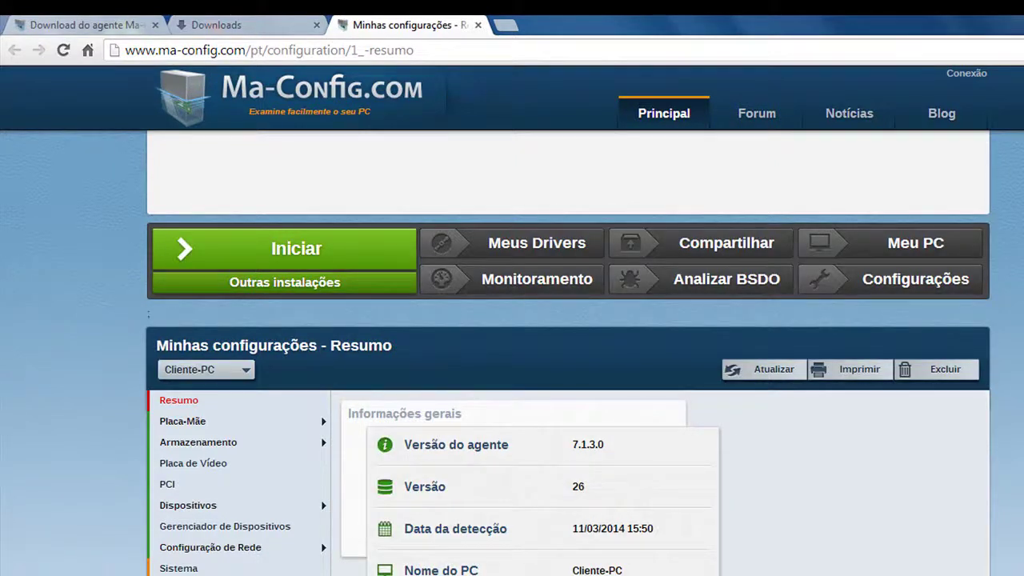
{"action": "scroll", "coordinate": [567, 320], "scroll_direction": "down", "scroll_amount": 3}
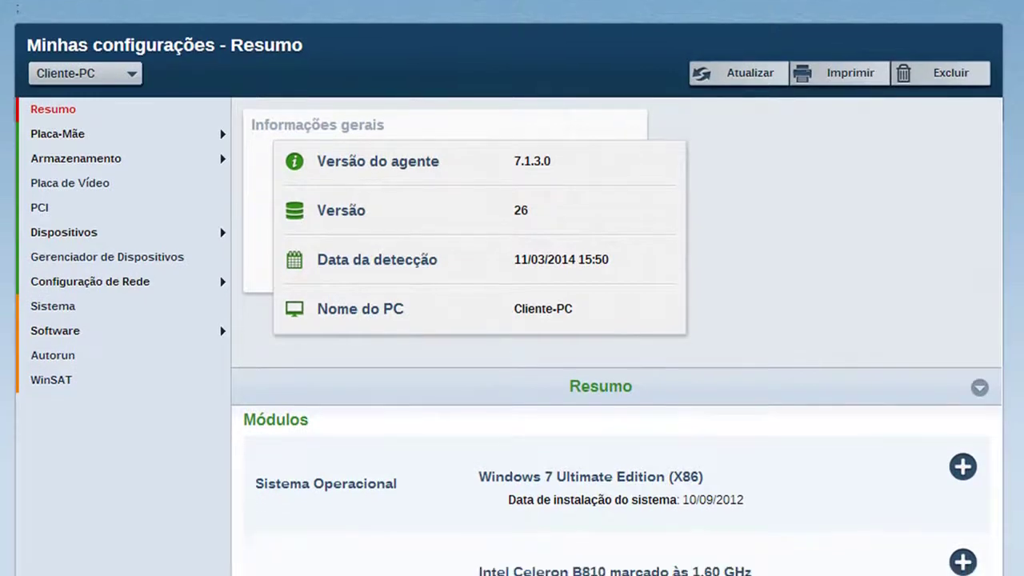
{"action": "scroll", "coordinate": [523, 288], "scroll_direction": "down", "scroll_amount": 3}
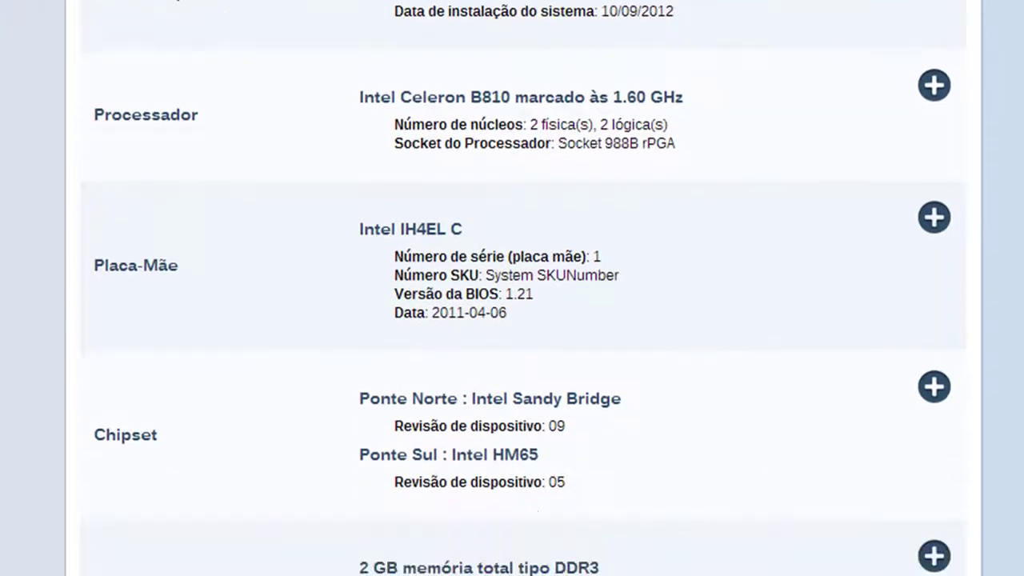
{"action": "scroll", "coordinate": [523, 288], "scroll_direction": "down", "scroll_amount": 5}
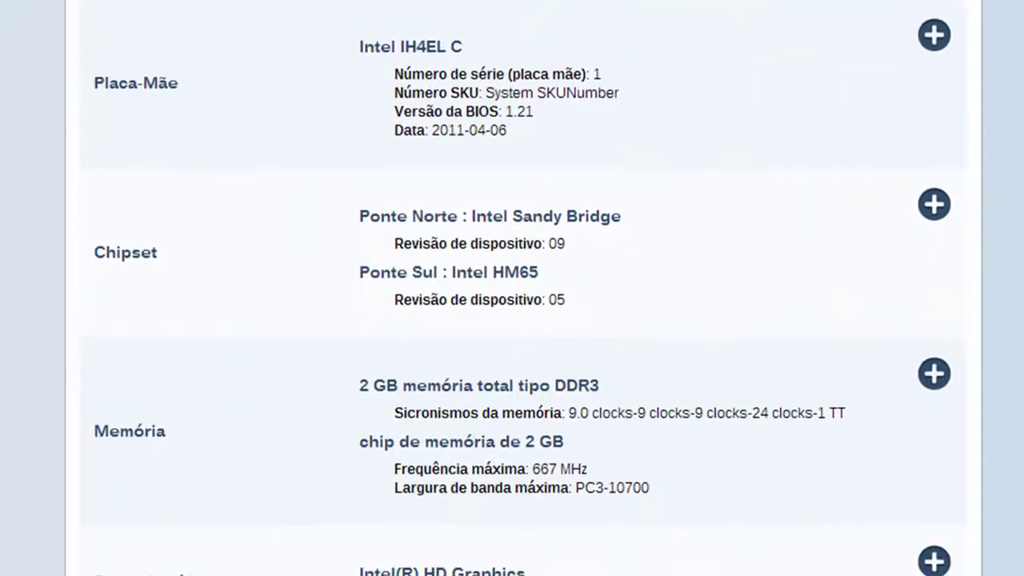
{"action": "scroll", "coordinate": [523, 288], "scroll_direction": "down", "scroll_amount": 2}
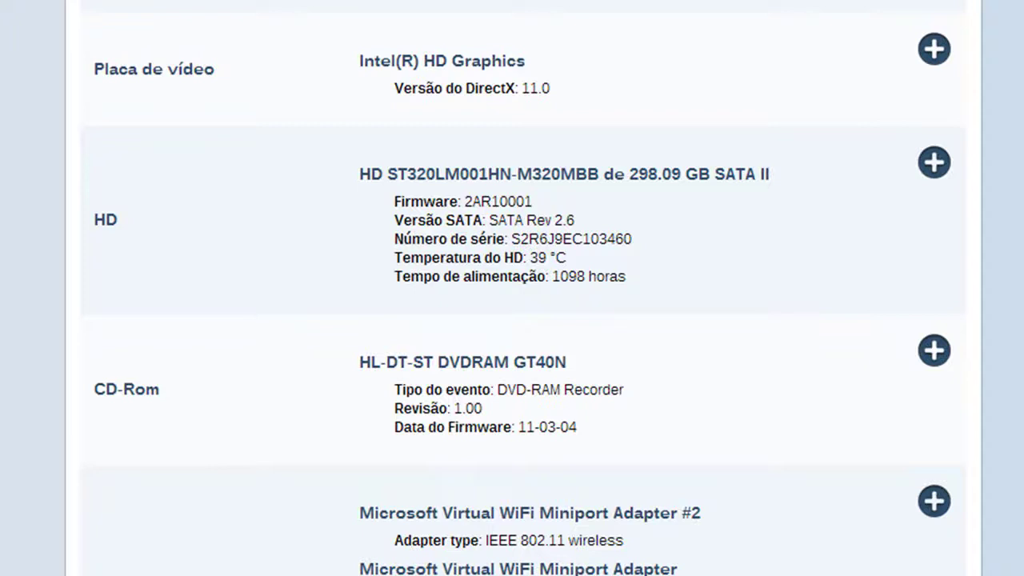
{"action": "scroll", "coordinate": [524, 287], "scroll_direction": "down", "scroll_amount": 5}
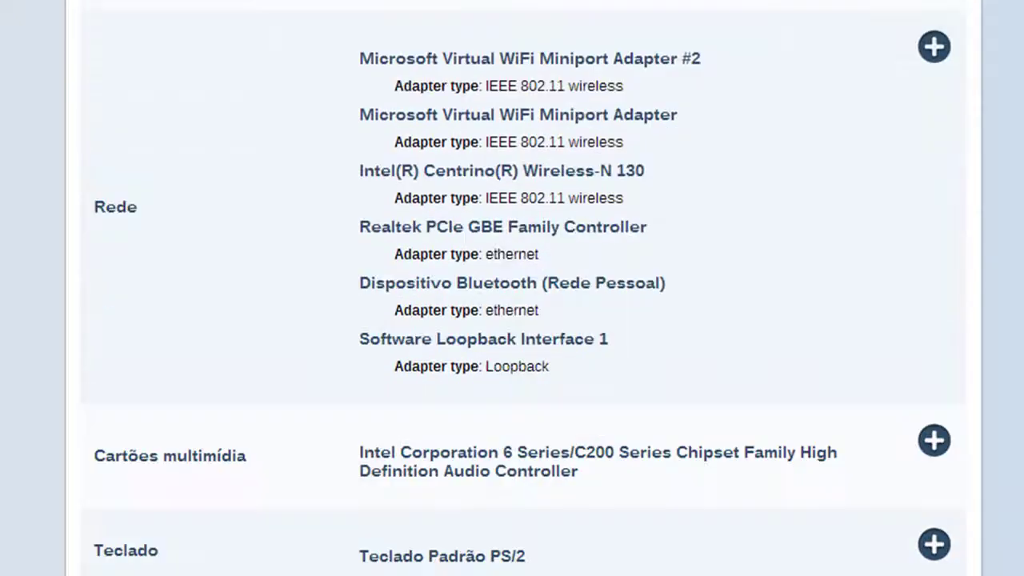
{"action": "scroll", "coordinate": [528, 337], "scroll_direction": "down", "scroll_amount": 5}
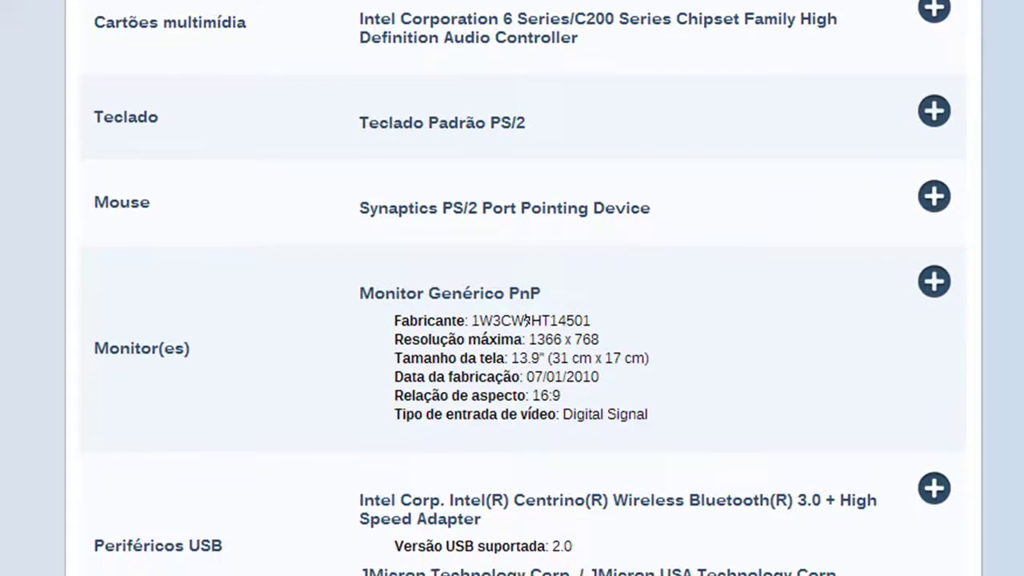
Open the Meus Drivers page for this PC and examine the storage controller drivers offered for download
{"action": "scroll", "coordinate": [528, 337], "scroll_direction": "up", "scroll_amount": 15}
{"action": "scroll", "coordinate": [512, 291], "scroll_direction": "up", "scroll_amount": 10}
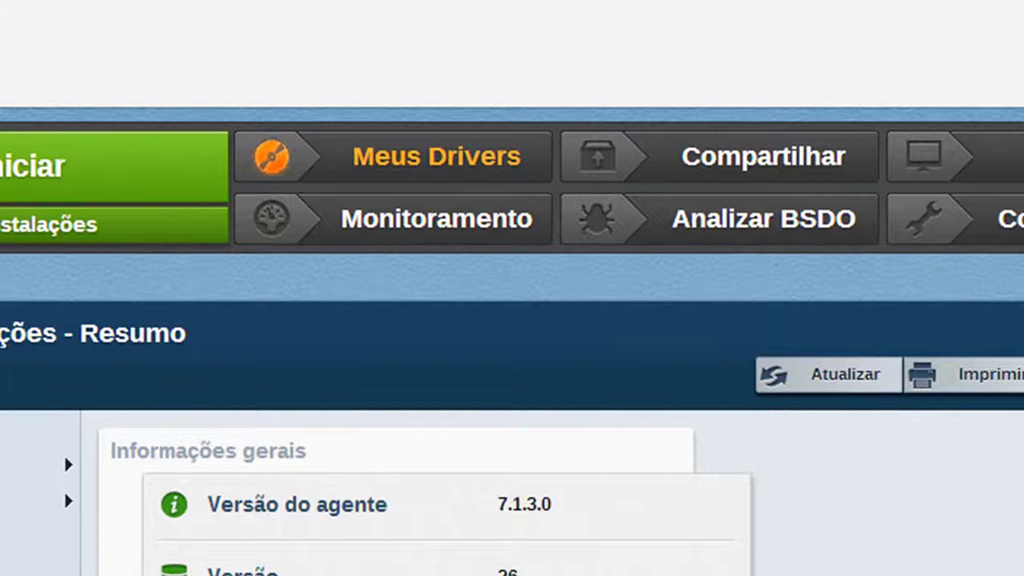
{"action": "left_click", "coordinate": [436, 156]}
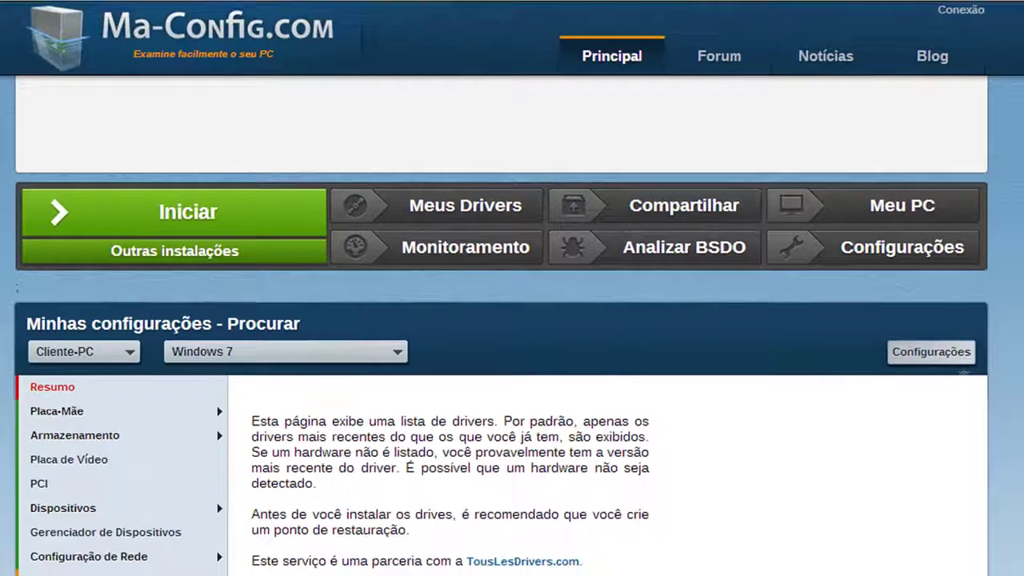
{"action": "scroll", "coordinate": [512, 320], "scroll_direction": "down", "scroll_amount": 6}
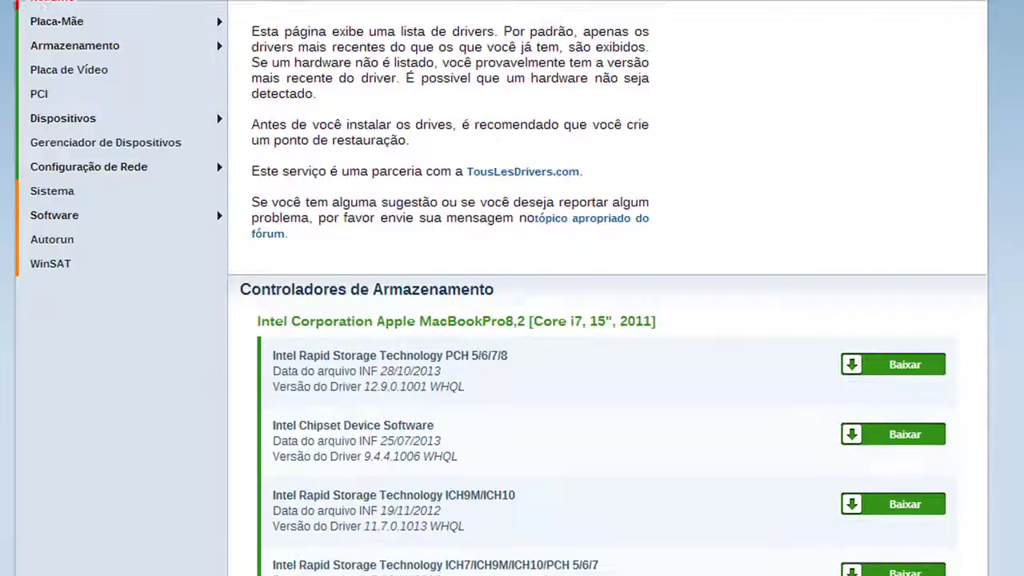
{"action": "scroll", "coordinate": [512, 320], "scroll_direction": "down", "scroll_amount": 2}
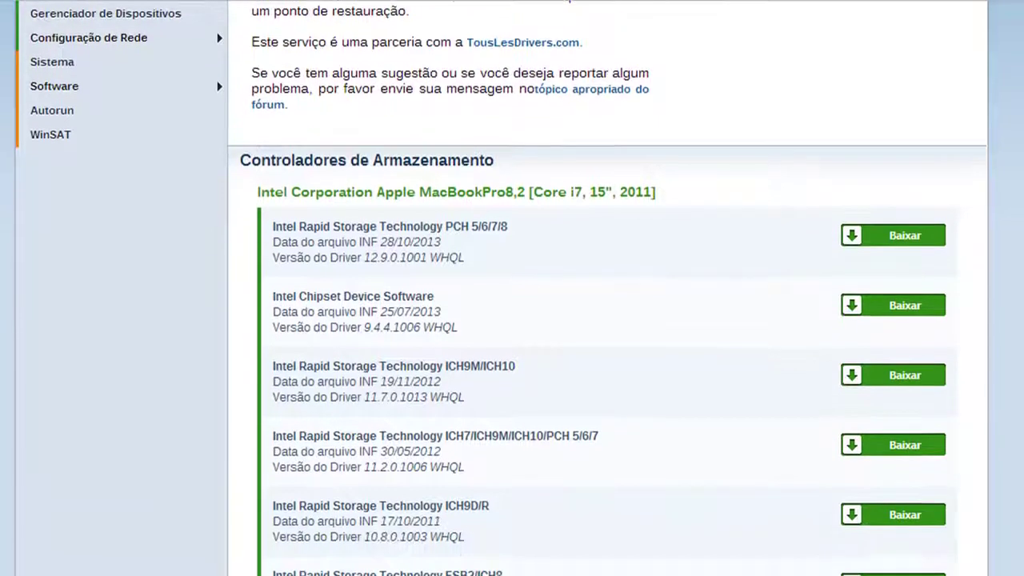
{"action": "scroll", "coordinate": [512, 320], "scroll_direction": "down", "scroll_amount": 1}
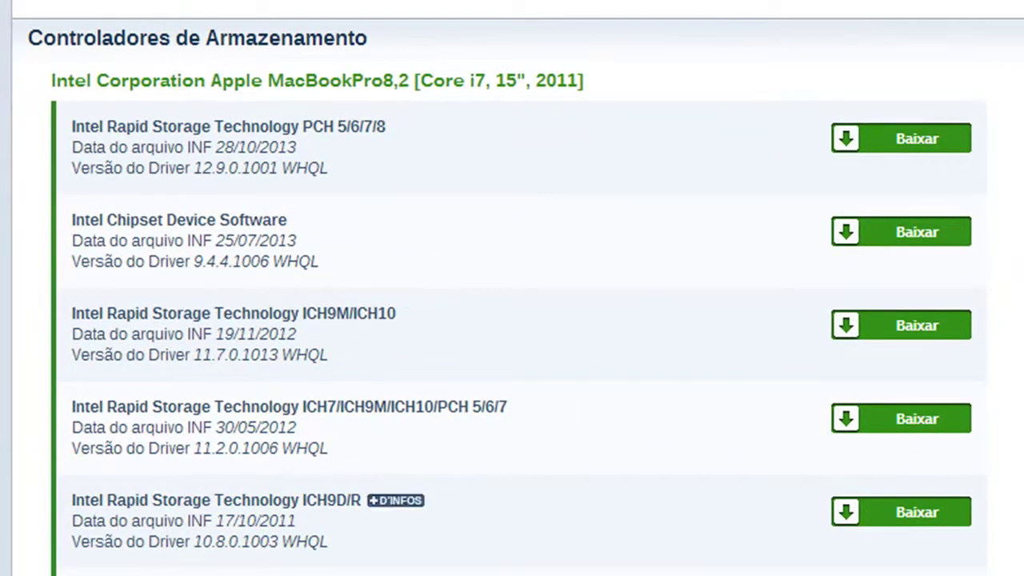
Examine the drivers offered for the storage controllers, motherboard, PCI network cards and PCI multimedia card
{"action": "scroll", "coordinate": [512, 320], "scroll_direction": "down", "scroll_amount": 3}
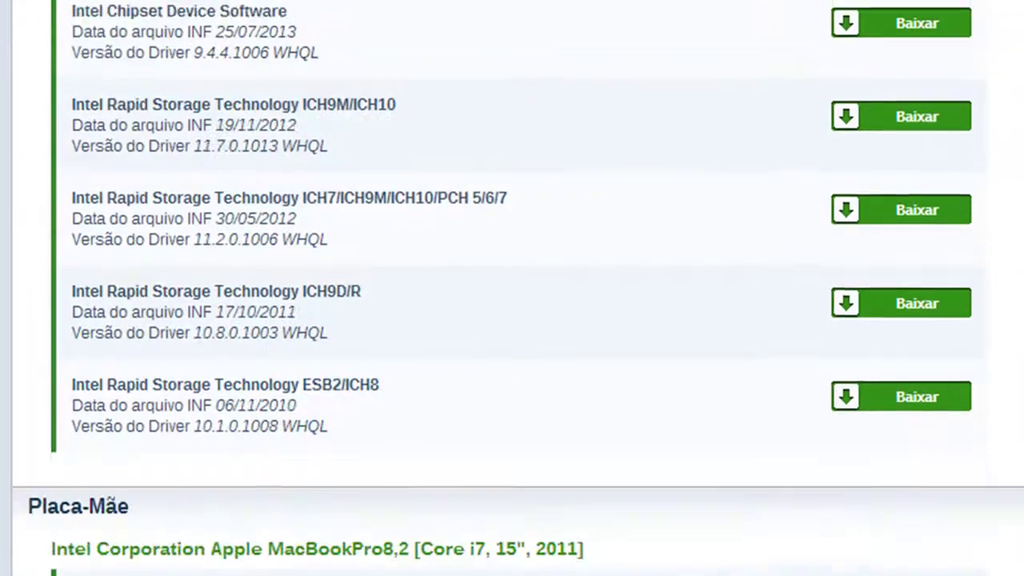
{"action": "scroll", "coordinate": [512, 320], "scroll_direction": "up", "scroll_amount": 2}
{"action": "scroll", "coordinate": [512, 288], "scroll_direction": "down", "scroll_amount": 1}
{"action": "scroll", "coordinate": [512, 287], "scroll_direction": "down", "scroll_amount": 1}
{"action": "scroll", "coordinate": [511, 288], "scroll_direction": "up", "scroll_amount": 2}
{"action": "scroll", "coordinate": [512, 288], "scroll_direction": "down", "scroll_amount": 4}
{"action": "scroll", "coordinate": [512, 288], "scroll_direction": "down", "scroll_amount": 1}
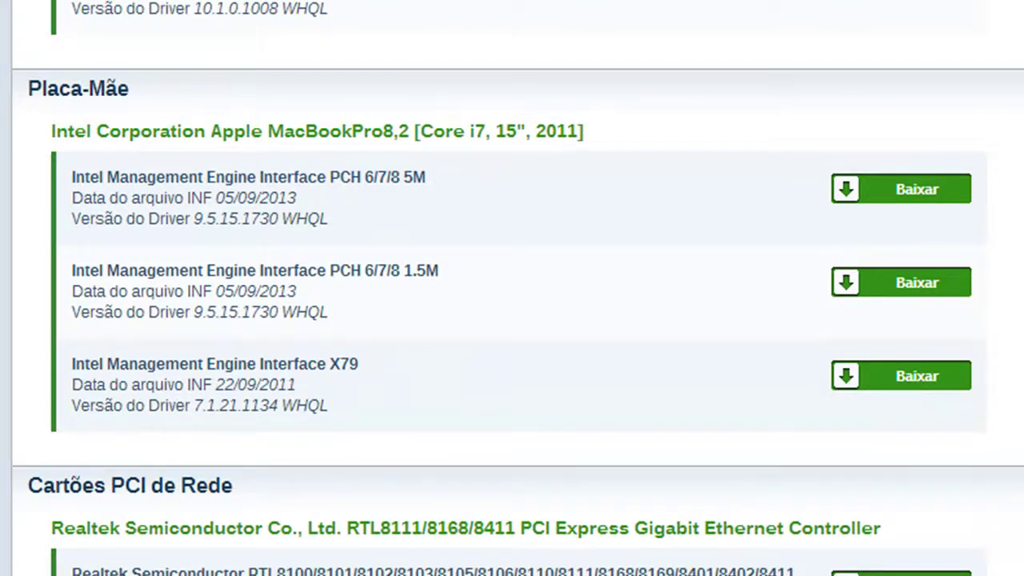
{"action": "scroll", "coordinate": [512, 288], "scroll_direction": "down", "scroll_amount": 5}
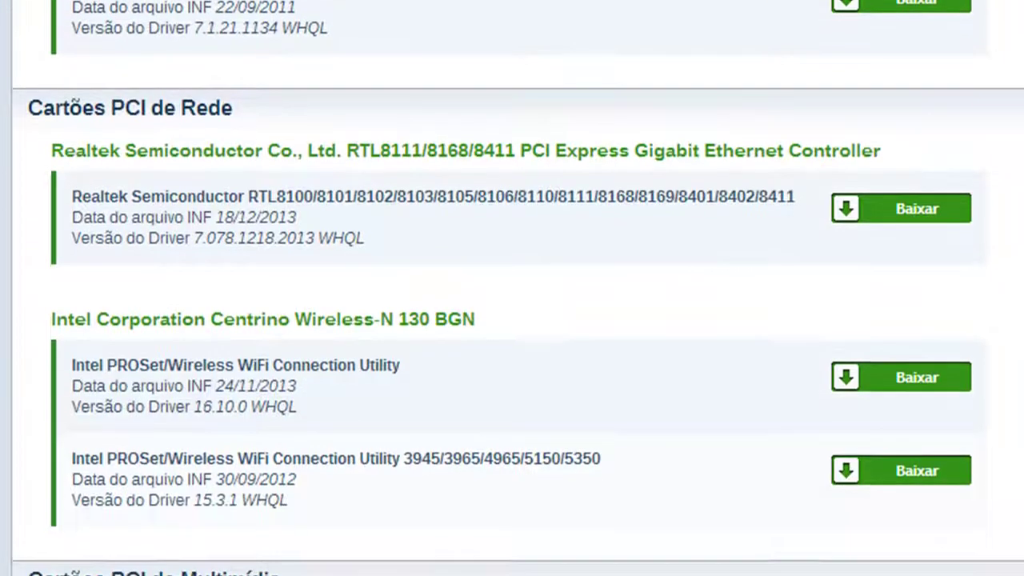
{"action": "scroll", "coordinate": [512, 288], "scroll_direction": "down", "scroll_amount": 4}
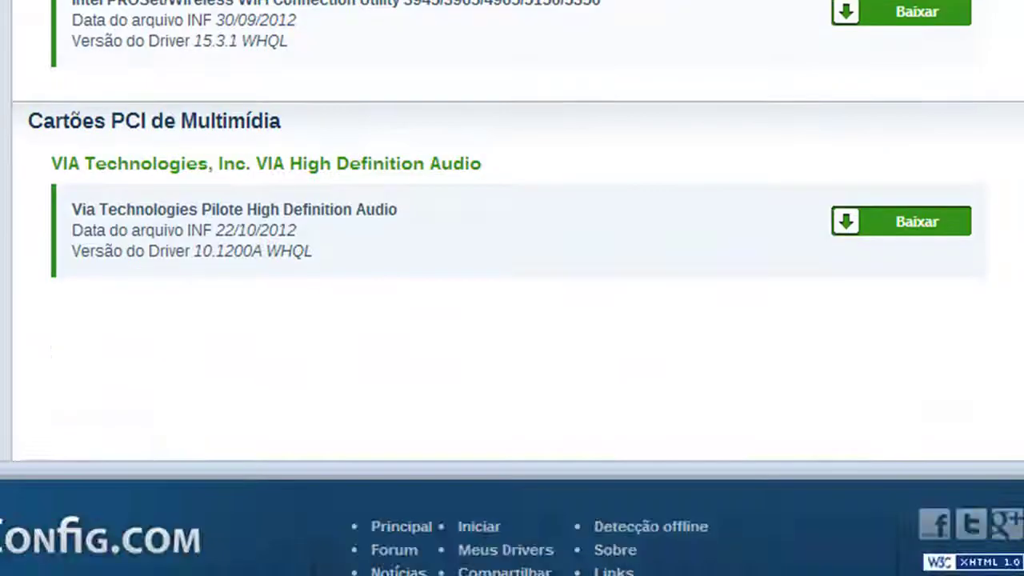
{"action": "scroll", "coordinate": [512, 288], "scroll_direction": "up", "scroll_amount": 6}
{"action": "scroll", "coordinate": [512, 288], "scroll_direction": "up", "scroll_amount": 3}
{"action": "scroll", "coordinate": [511, 288], "scroll_direction": "down", "scroll_amount": 5}
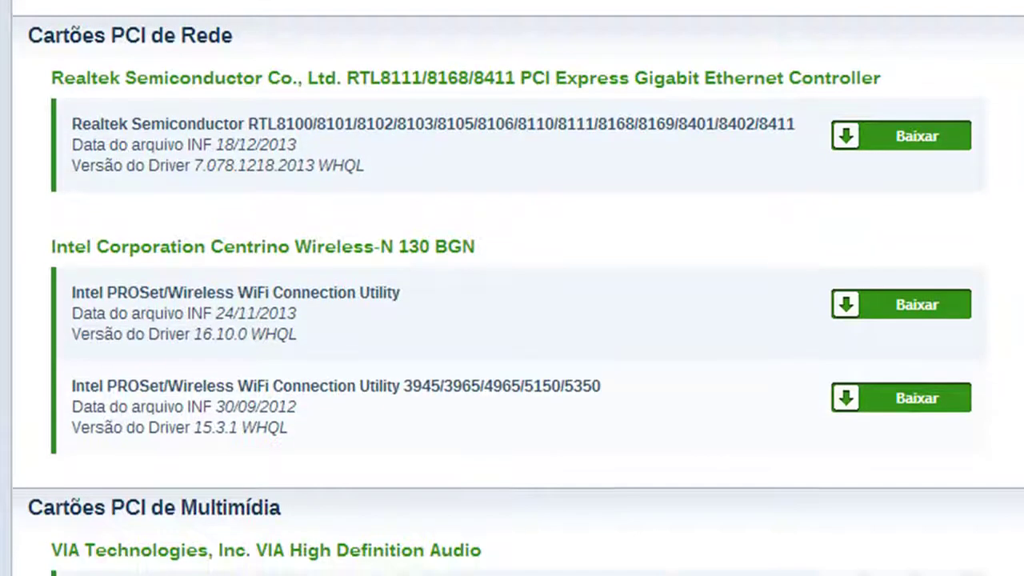
{"action": "scroll", "coordinate": [512, 288], "scroll_direction": "down", "scroll_amount": 2}
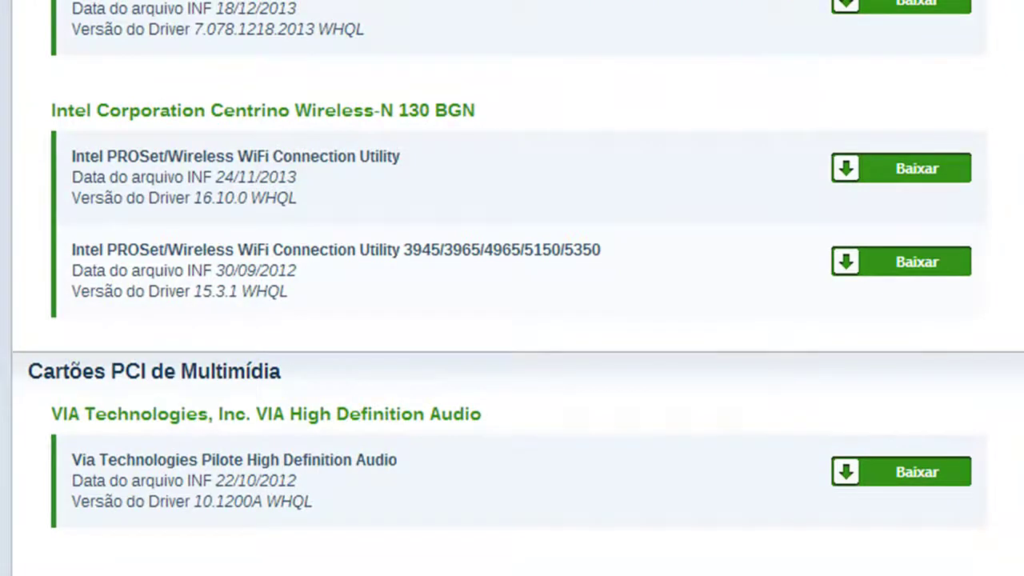
{"action": "scroll", "coordinate": [512, 288], "scroll_direction": "up", "scroll_amount": 9}
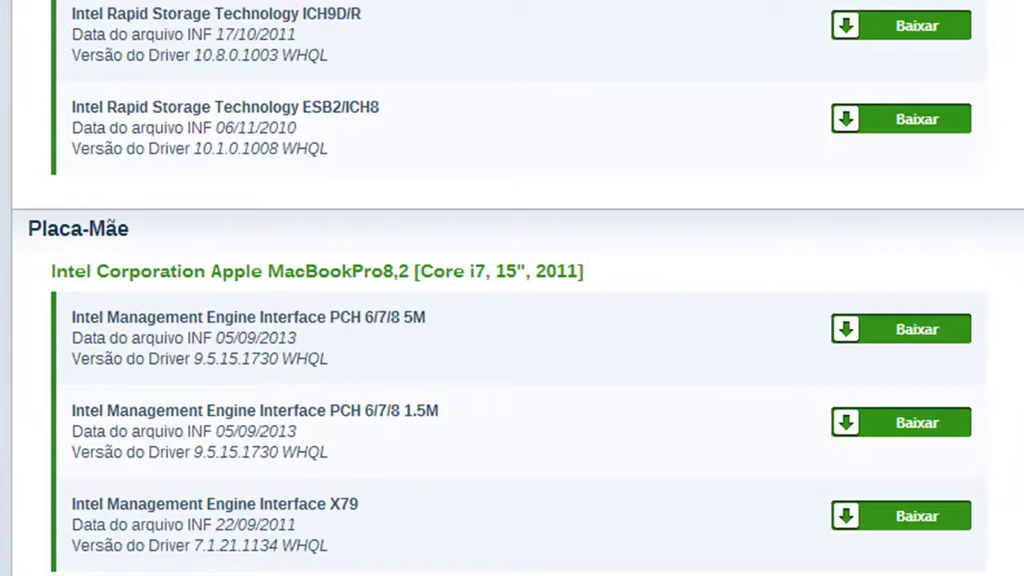
{"action": "scroll", "coordinate": [512, 288], "scroll_direction": "up", "scroll_amount": 5}
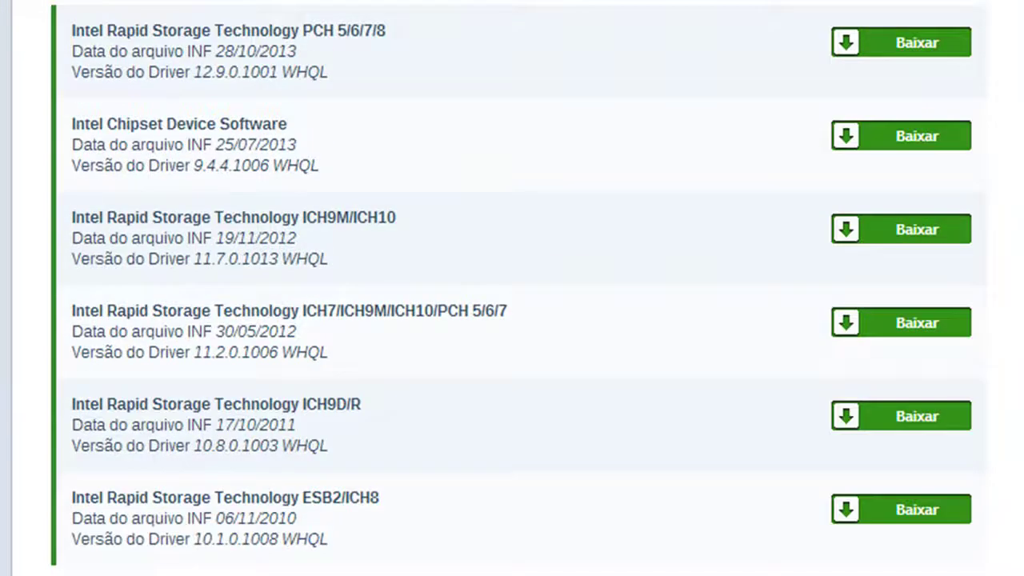
Open the page of the motherboard driver Intel Management Engine Interface PCH 6/7/8 5M and bring up its file download window
{"action": "scroll", "coordinate": [511, 288], "scroll_direction": "down", "scroll_amount": 3}
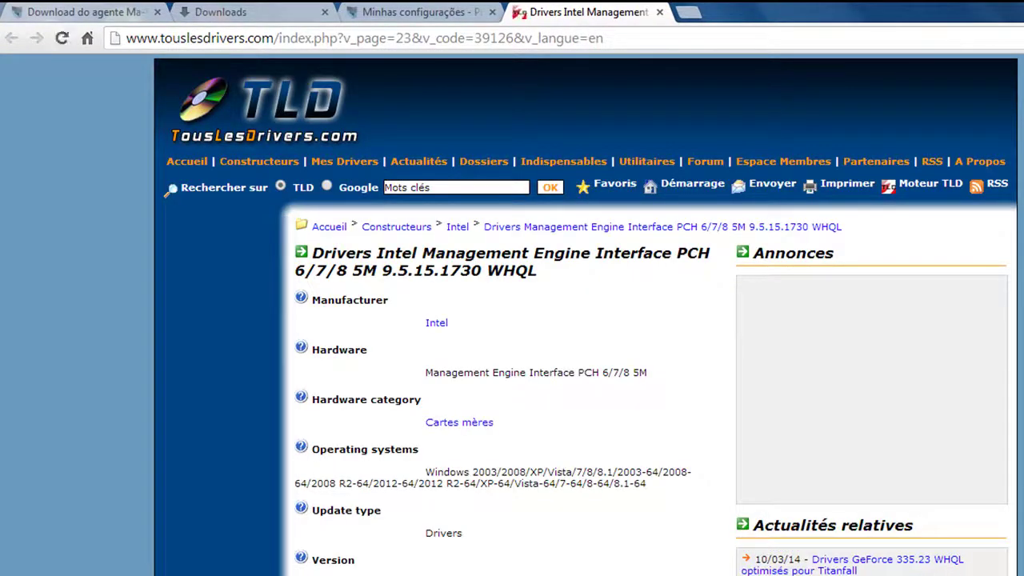
{"action": "scroll", "coordinate": [584, 320], "scroll_direction": "down", "scroll_amount": 2}
{"action": "scroll", "coordinate": [512, 320], "scroll_direction": "down", "scroll_amount": 5}
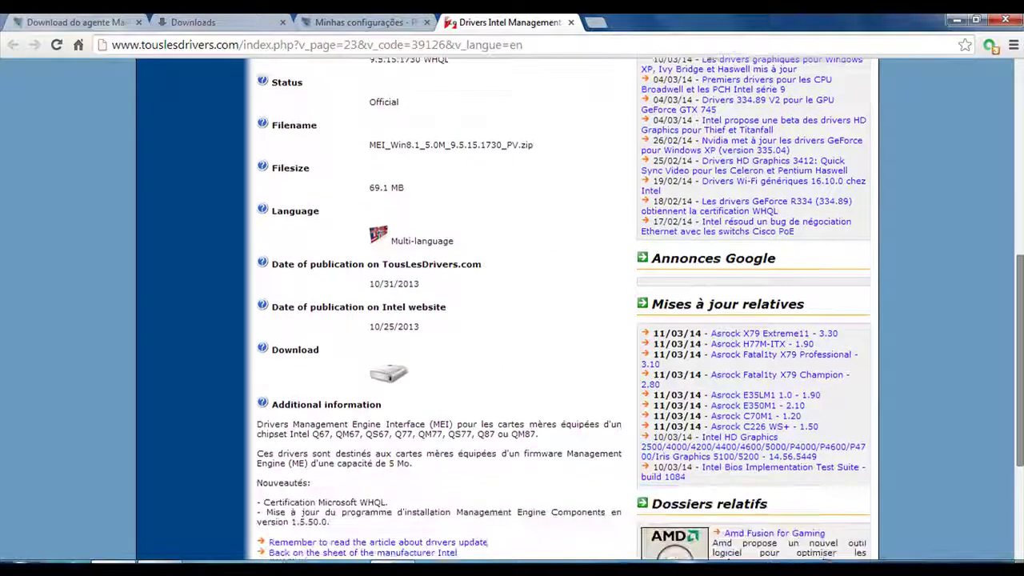
{"action": "scroll", "coordinate": [512, 320], "scroll_direction": "down", "scroll_amount": 1}
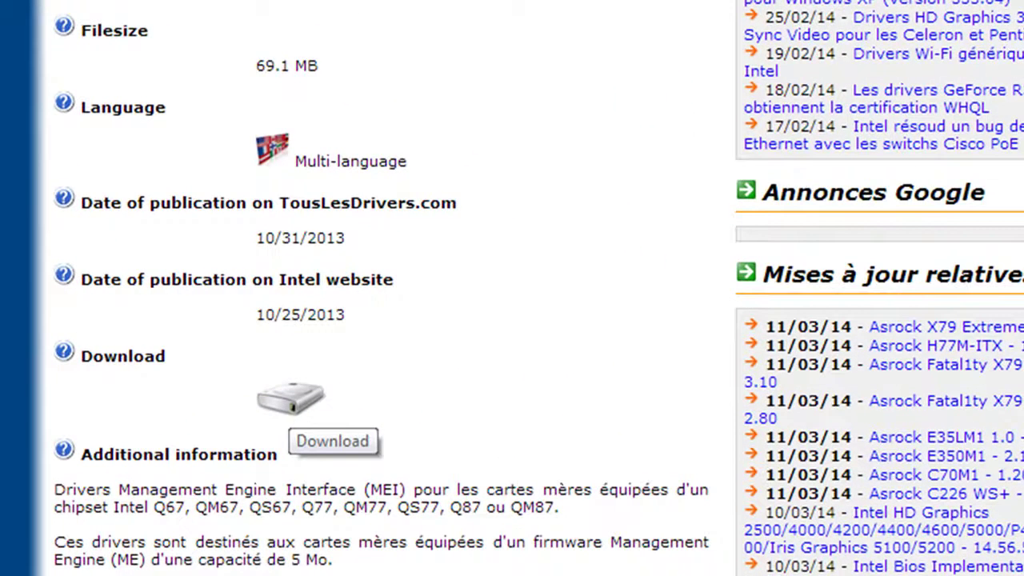
{"action": "left_click", "coordinate": [388, 350]}
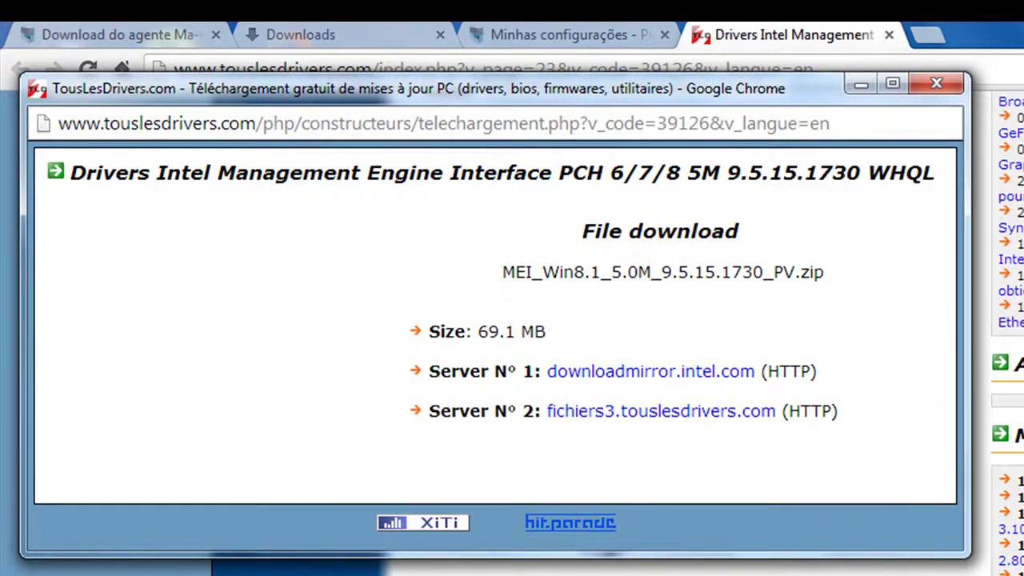
Try to download the driver from the downloadmirror.intel.com server, and return to the driver's TousLesDrivers page
{"action": "left_click", "coordinate": [649, 371]}
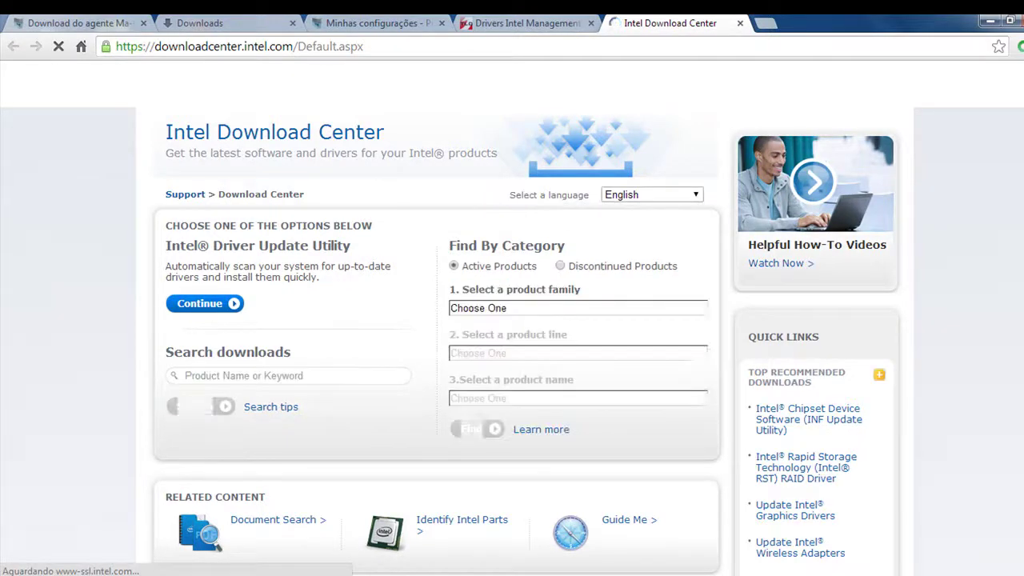
{"action": "scroll", "coordinate": [511, 320], "scroll_direction": "down", "scroll_amount": 2}
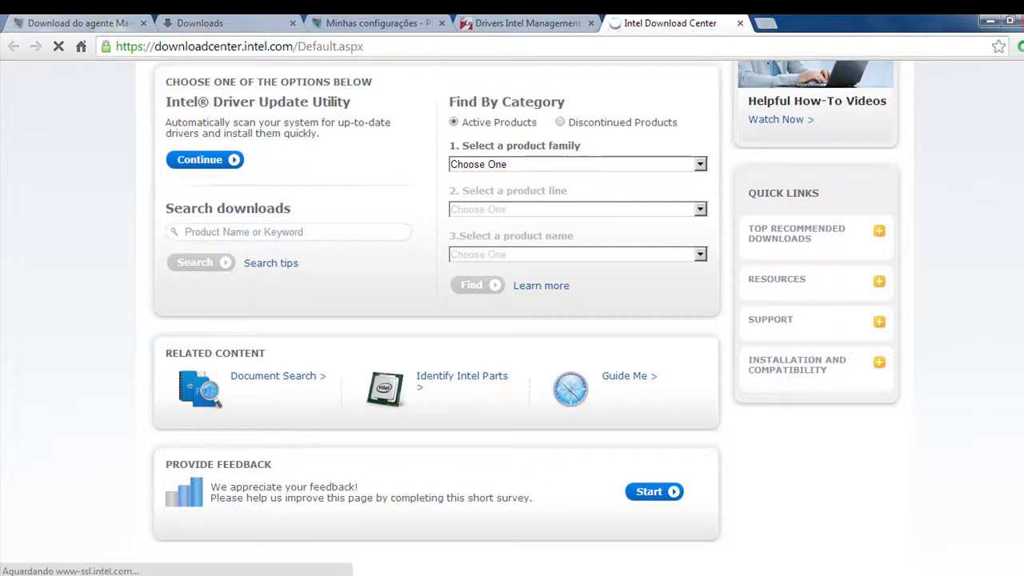
{"action": "key", "text": "ctrl+w"}
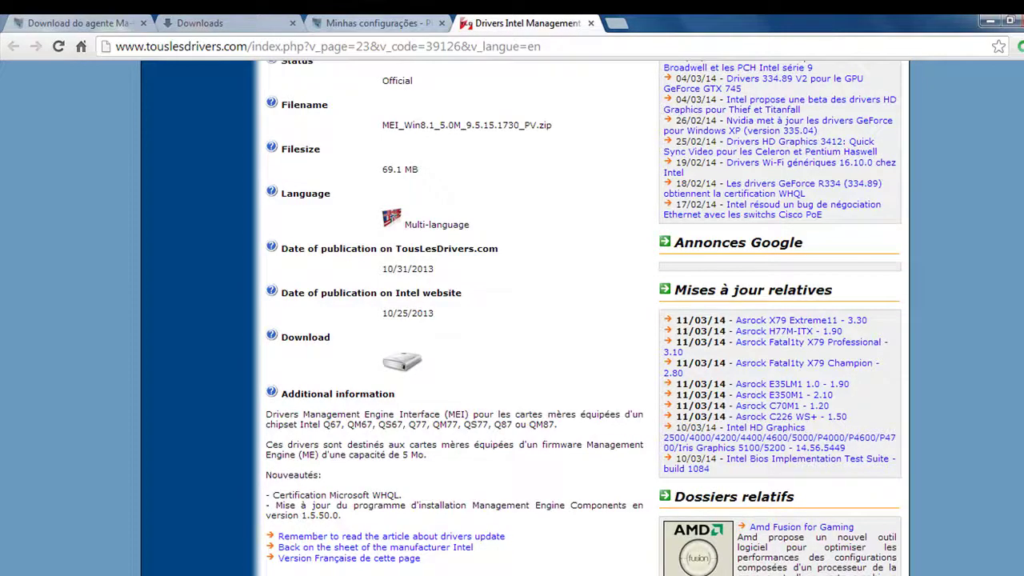
{"action": "left_click", "coordinate": [382, 23]}
{"action": "left_click", "coordinate": [492, 24]}
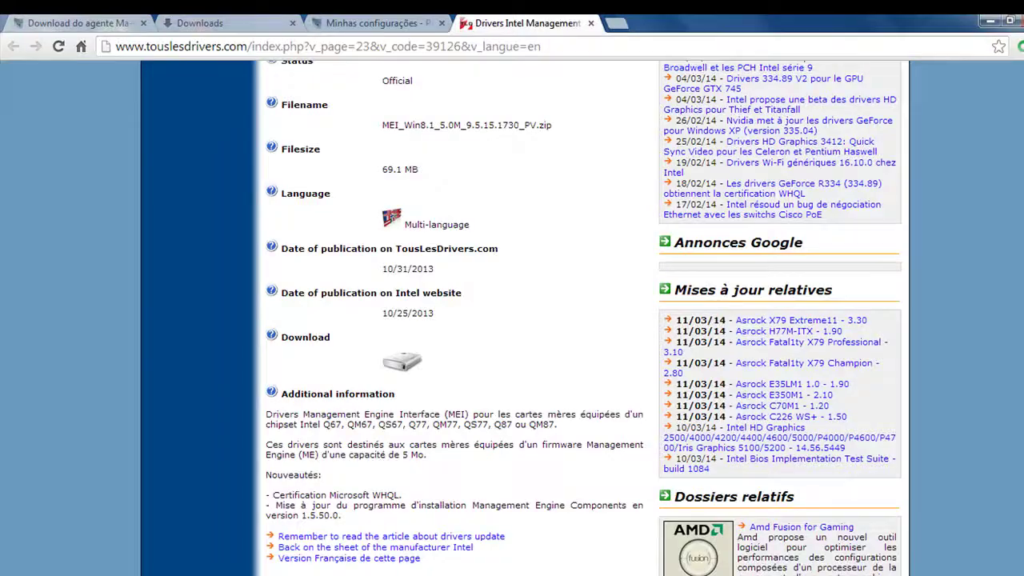
Download MEI_Win8.1_5.0M_9.5.15.1730_PV.zip from fichiers3.touslesdrivers.com to the desktop, pausing and resuming the transfer
{"action": "left_click", "coordinate": [403, 362]}
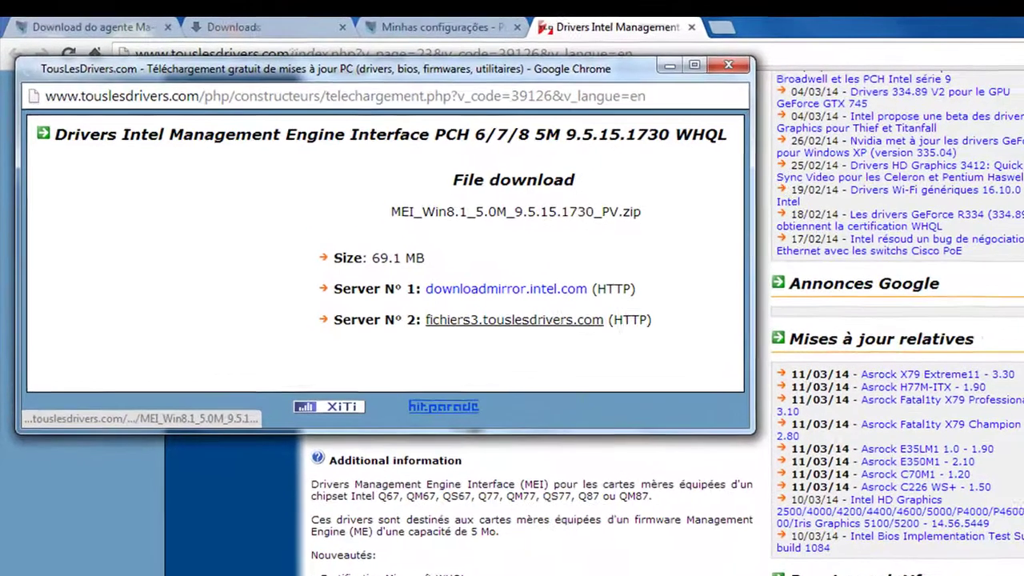
{"action": "left_click", "coordinate": [456, 284]}
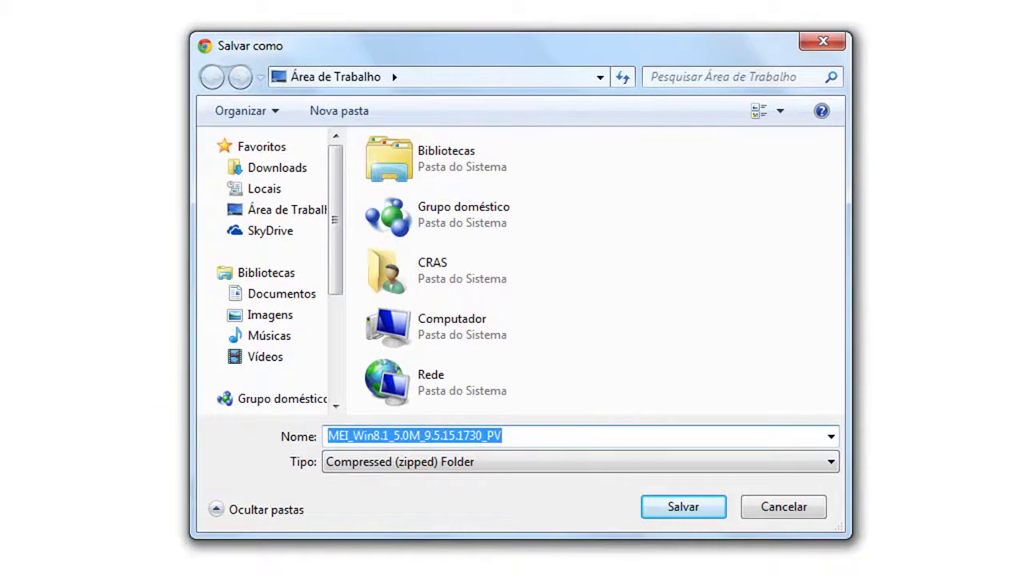
{"action": "left_click", "coordinate": [280, 211]}
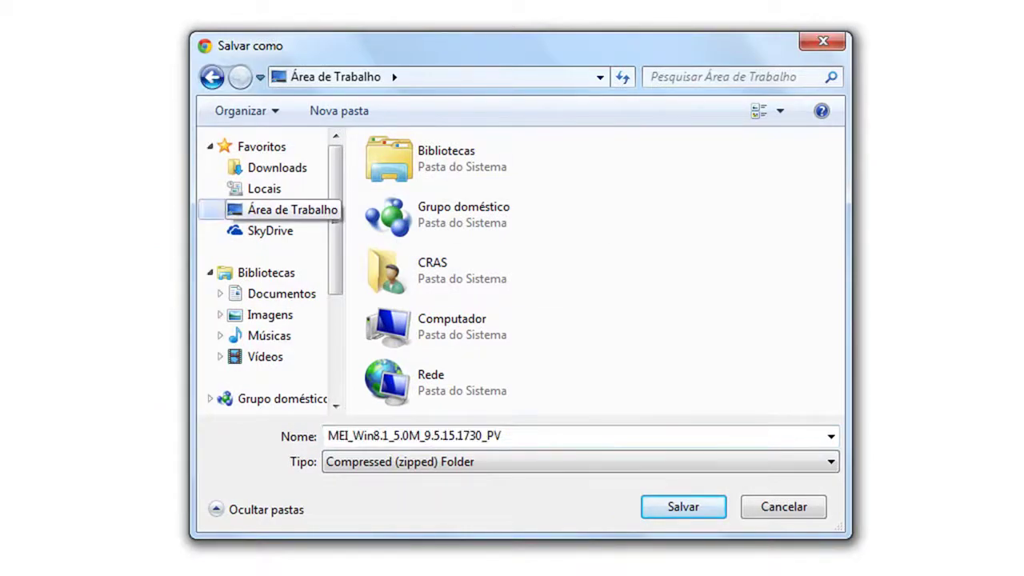
{"action": "key", "text": "Return"}
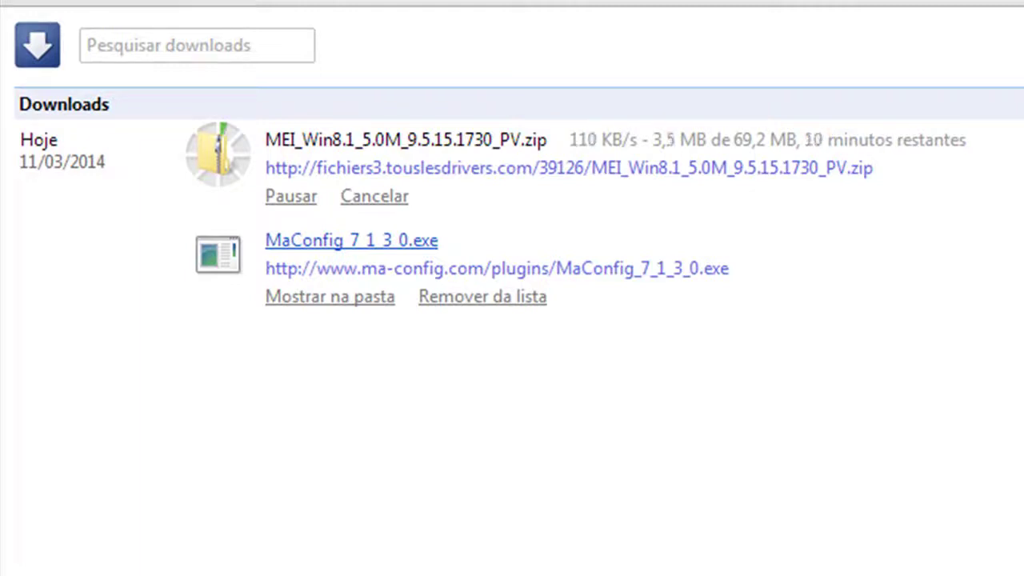
{"action": "left_click", "coordinate": [291, 196]}
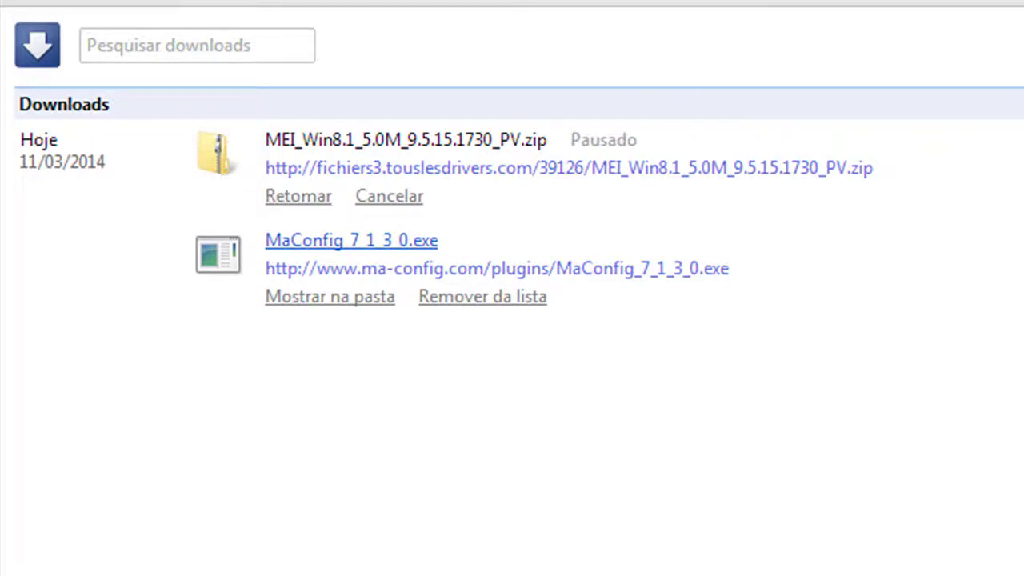
{"action": "left_click", "coordinate": [298, 196]}
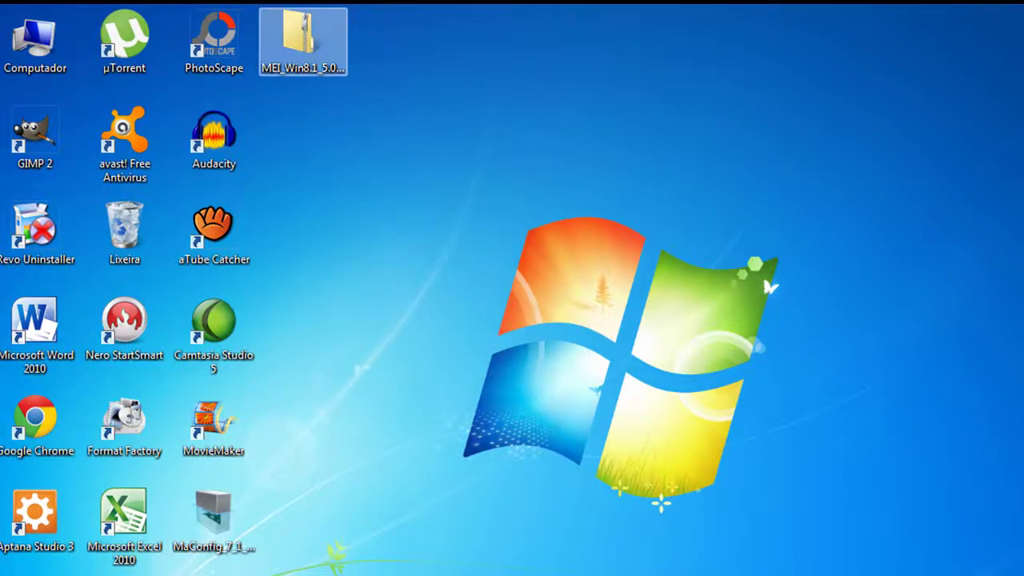
Check the contents of the downloaded driver archive and extract it with 7-Zip into a new desktop folder named drives
{"action": "double_click", "coordinate": [303, 41]}
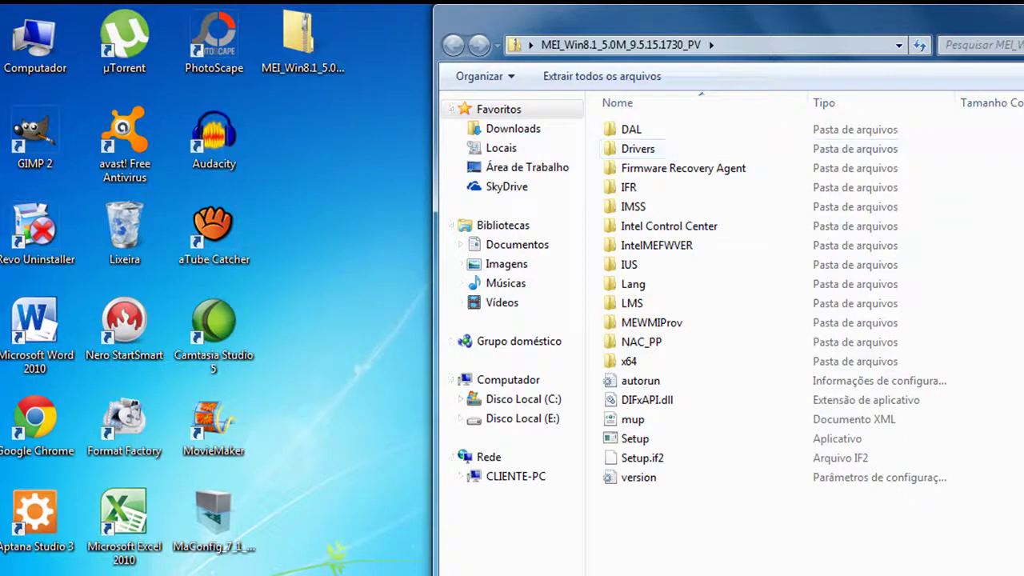
{"action": "key", "text": "alt+F4"}
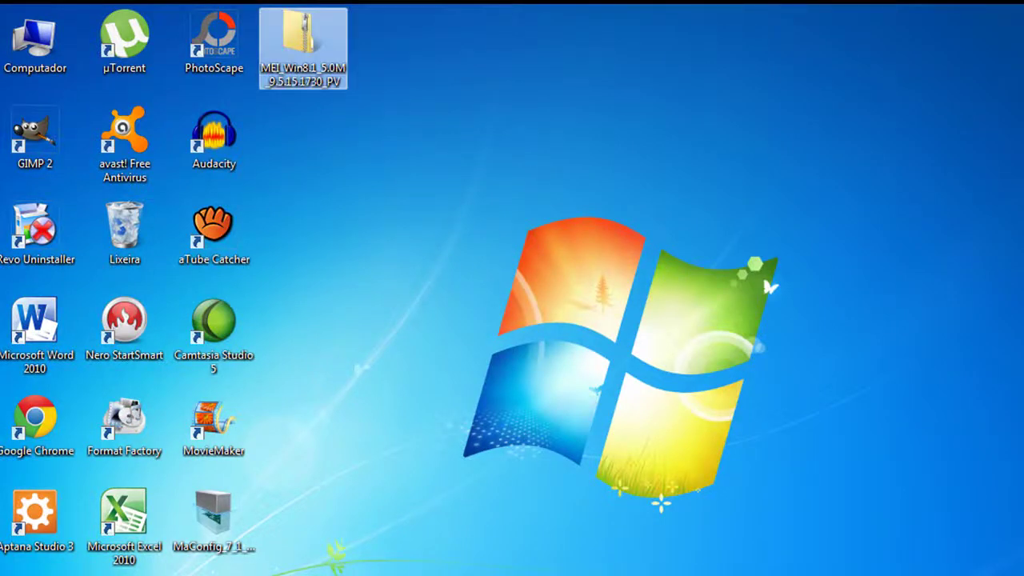
{"action": "right_click", "coordinate": [311, 37]}
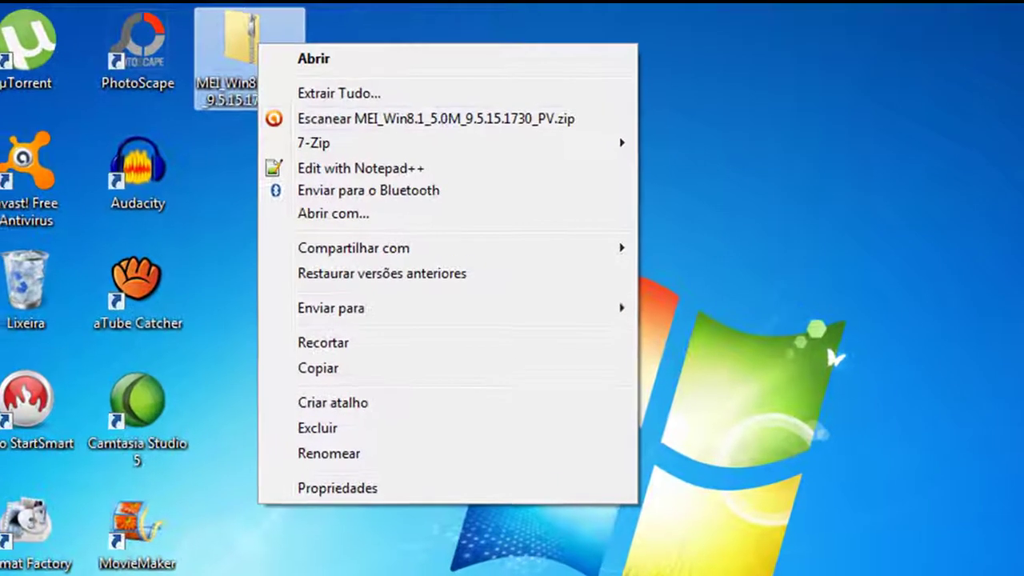
{"action": "mouse_move", "coordinate": [448, 144]}
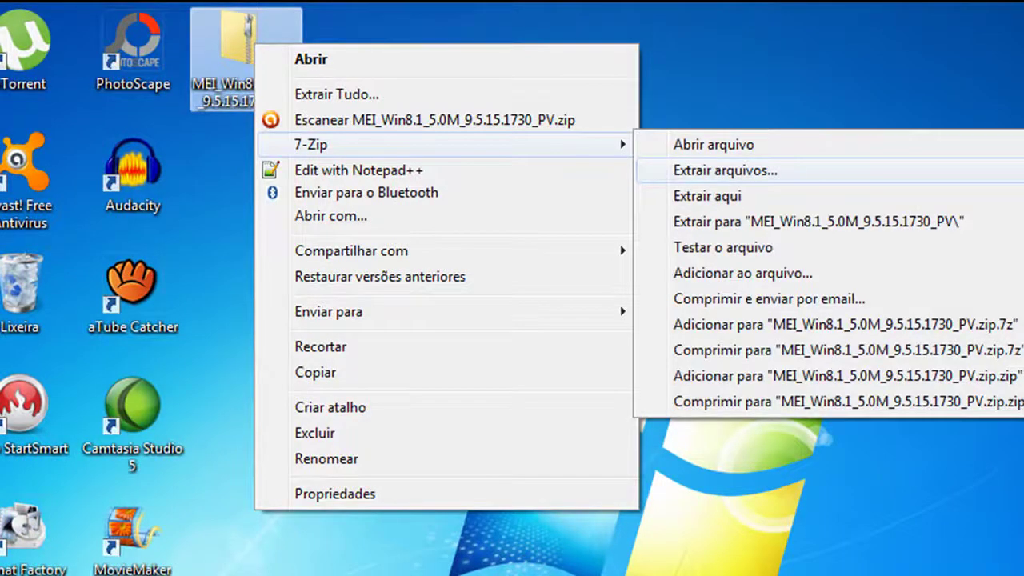
{"action": "left_click", "coordinate": [725, 170]}
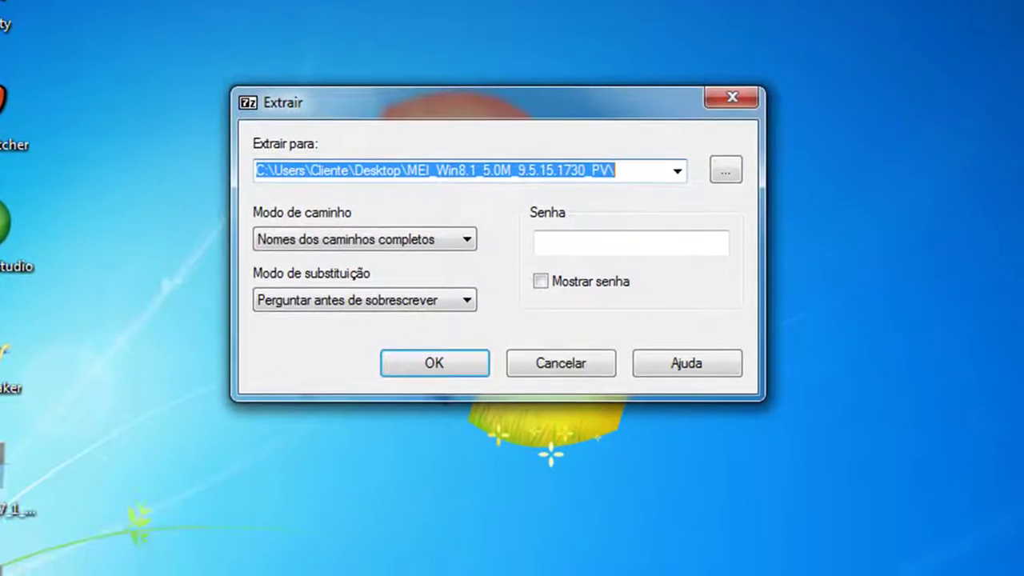
{"action": "left_click", "coordinate": [726, 169]}
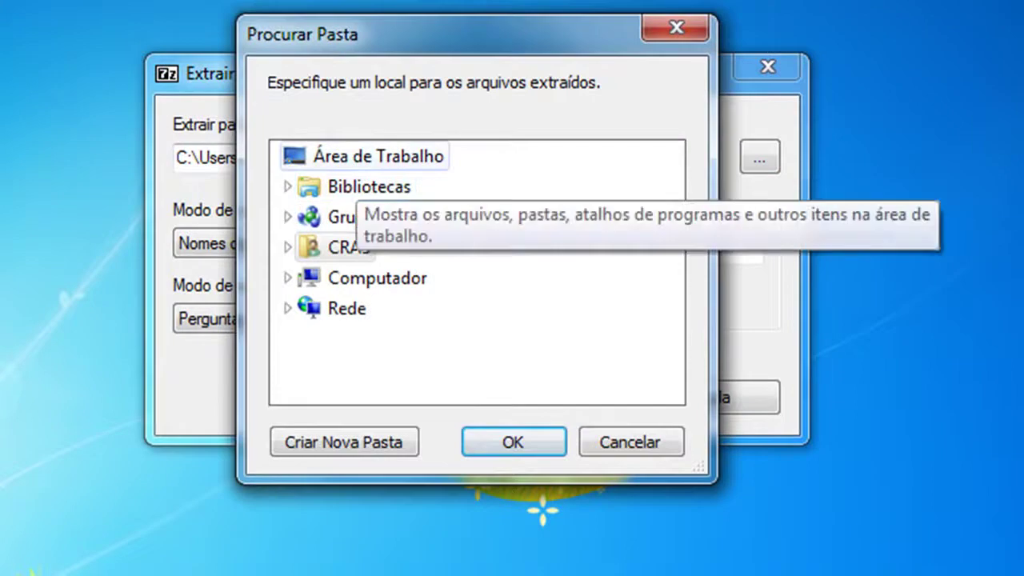
{"action": "left_click", "coordinate": [344, 441]}
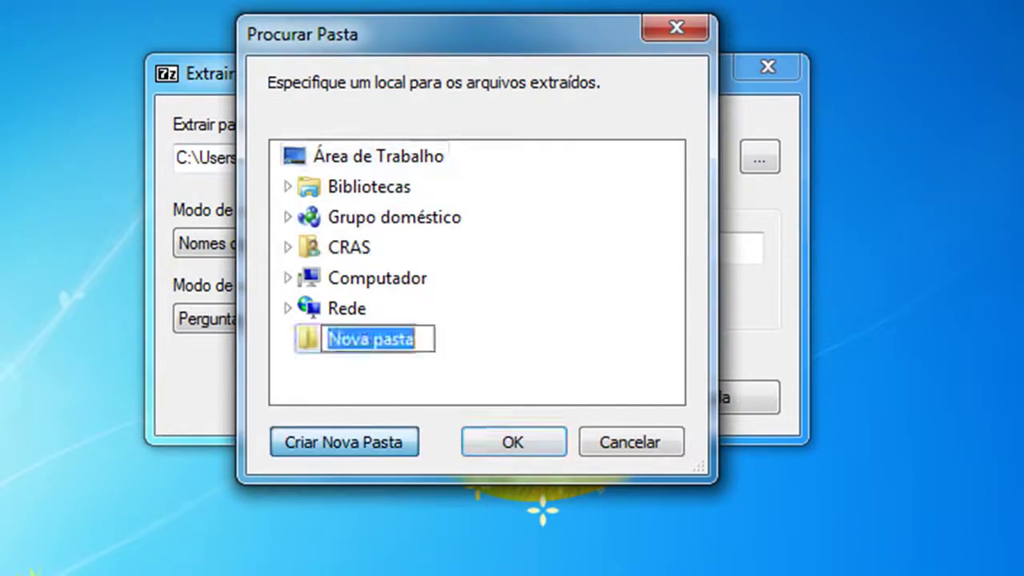
{"action": "type", "text": "drives"}
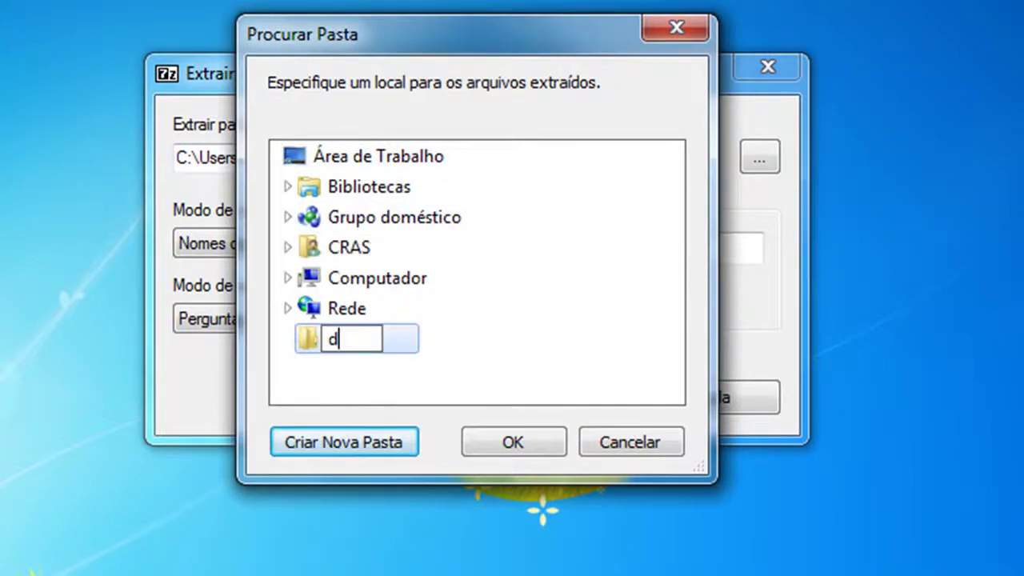
{"action": "key", "text": "Return"}
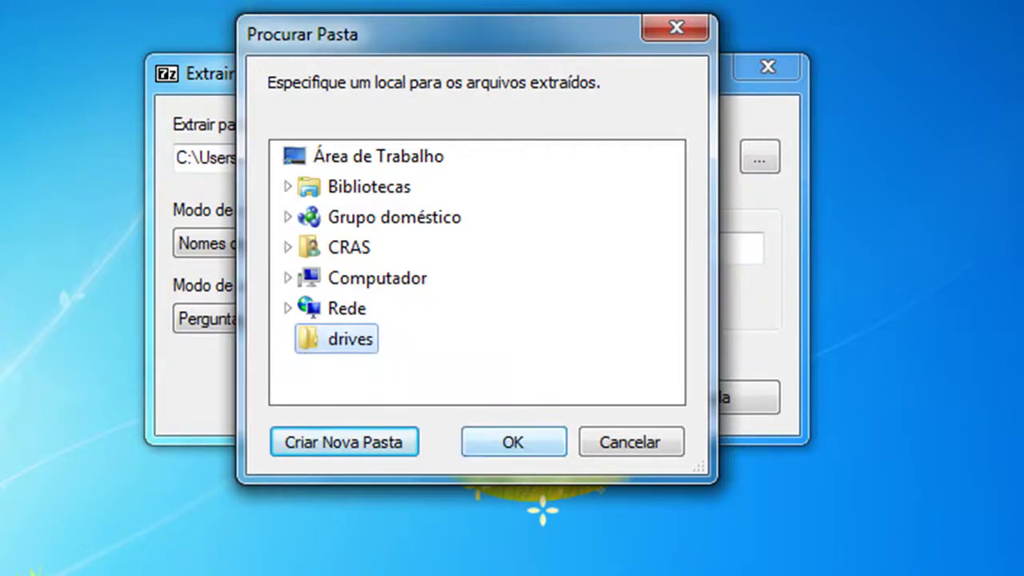
{"action": "key", "text": "Return"}
{"action": "key", "text": "Return"}
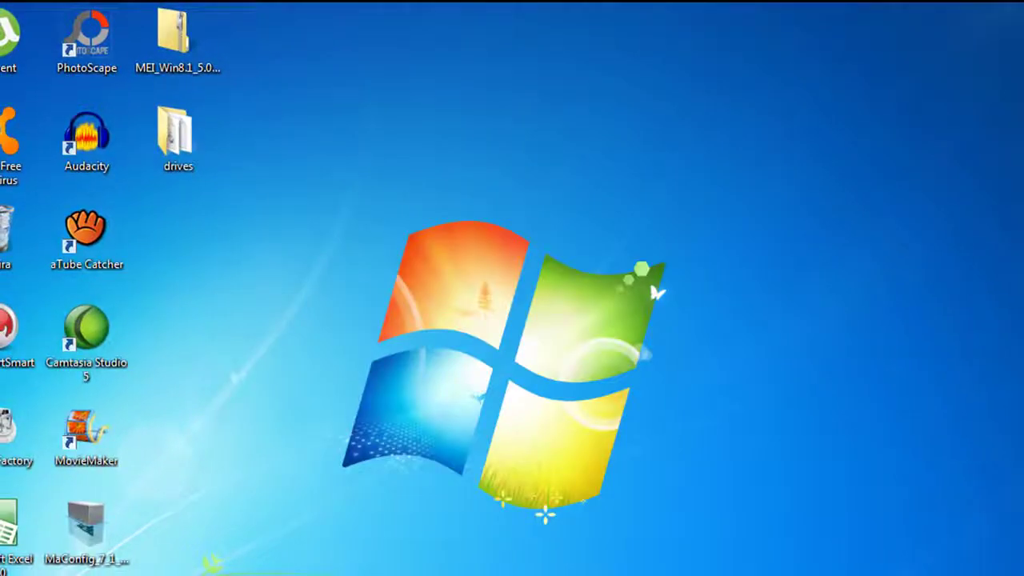
Open the extracted drives folder on the desktop
{"action": "left_click", "coordinate": [177, 138]}
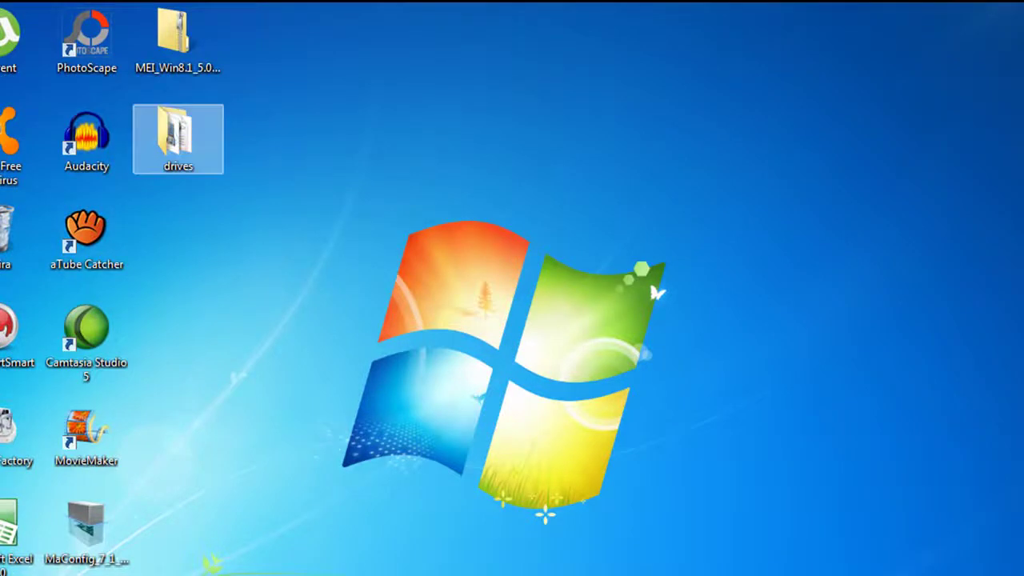
{"action": "double_click", "coordinate": [178, 138]}
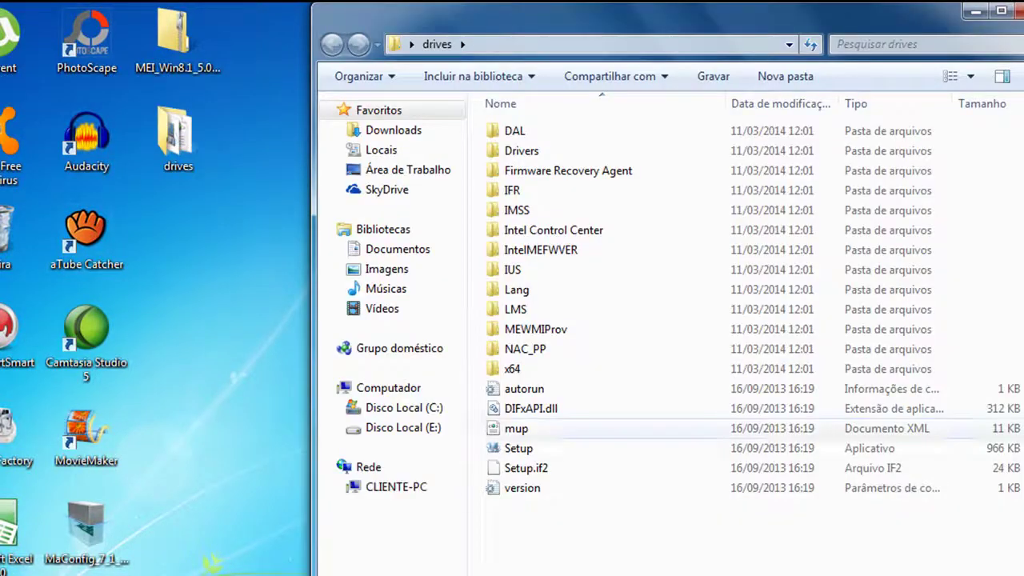